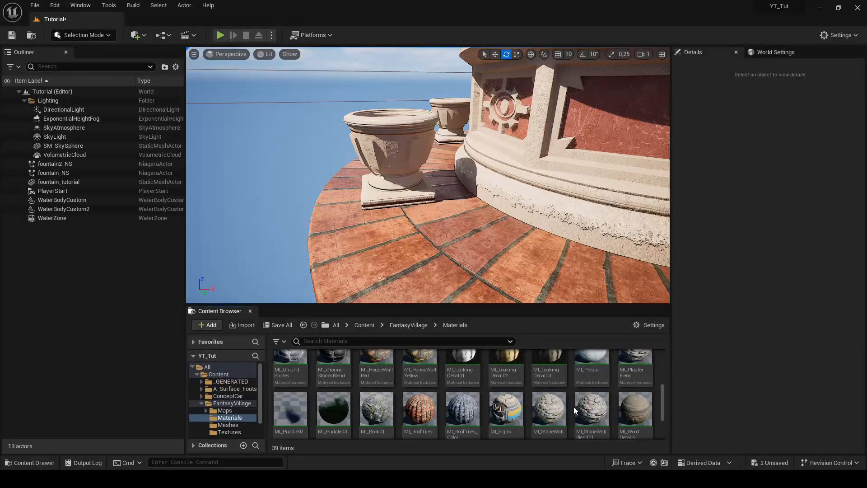
Place the MI_Puddle03 decal on the fountain's brick base and scale it to about 3.18 × 2.09 × 2.09
scroll(643, 411, "up", 3)
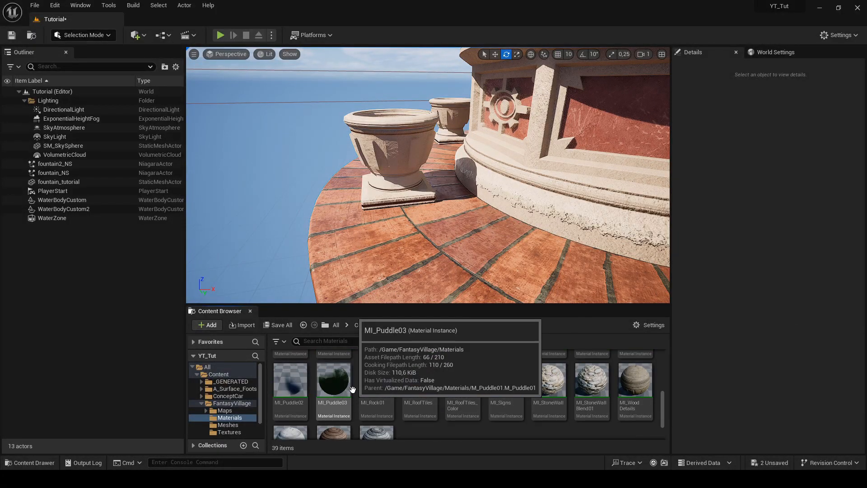
left_click_drag(338, 389, 472, 223)
right_click_drag(473, 224, 402, 197)
key("r")
left_click_drag(404, 195, 416, 190)
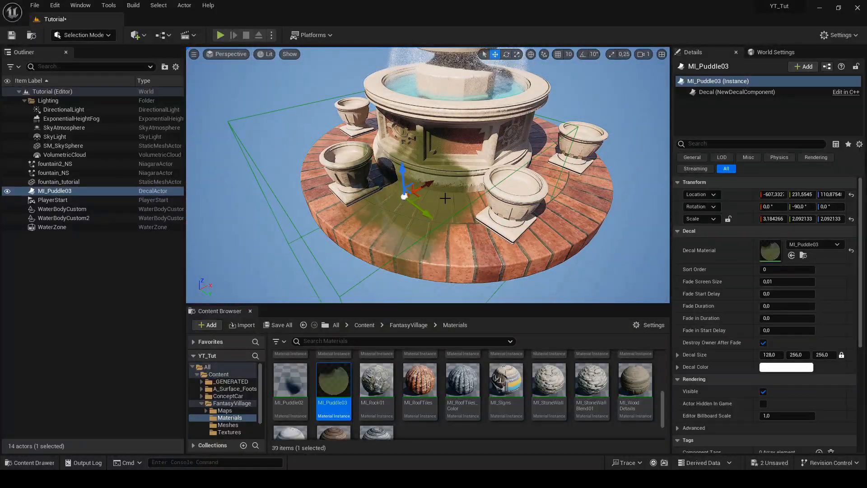
key("w")
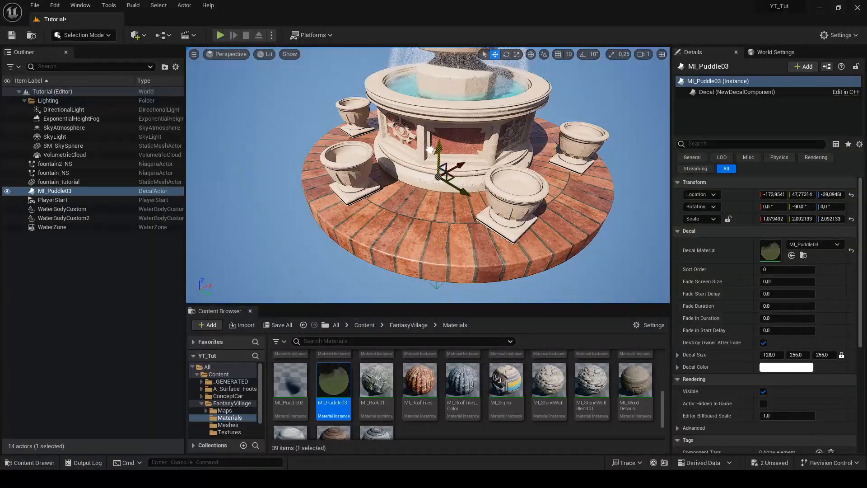
Move the puddle decal beneath the fountain to about -11, -109, -480 and scale it to about 6.21 × 4.66 × 4.66
right_click_drag(415, 190, 402, 158)
left_click_drag(400, 140, 401, 226)
right_click_drag(517, 180, 473, 169)
left_click_drag(424, 183, 437, 167)
right_click_drag(437, 166, 413, 151)
left_click_drag(428, 164, 441, 208)
right_click_drag(441, 207, 398, 239)
left_click_drag(598, 176, 479, 140, "alt")
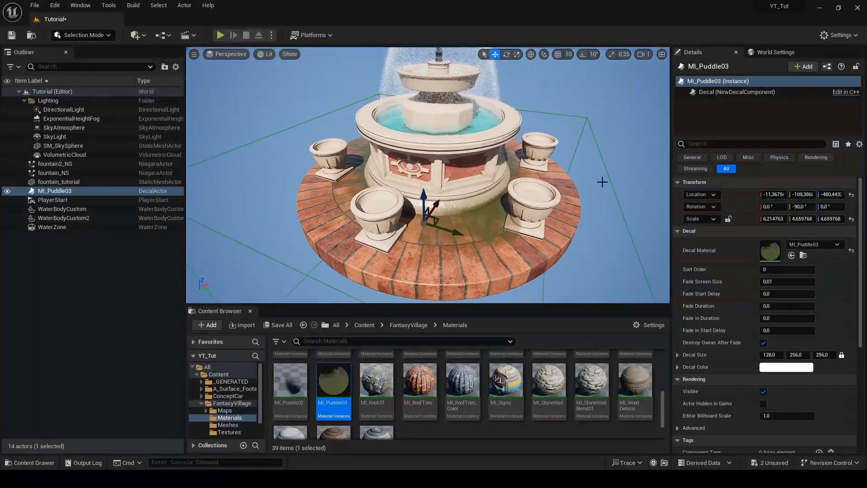
Open the decal's material instance, its parent M_Puddle01 and the Mask node's T_Puddle01_MSK texture, and go to the texture's adjustments
double_click(777, 251)
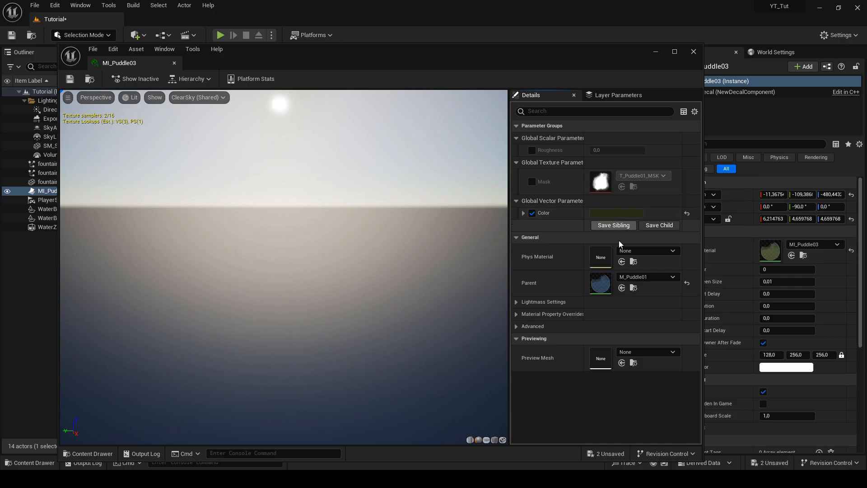
double_click(600, 283)
left_click(316, 240)
scroll(122, 388, "down", 4)
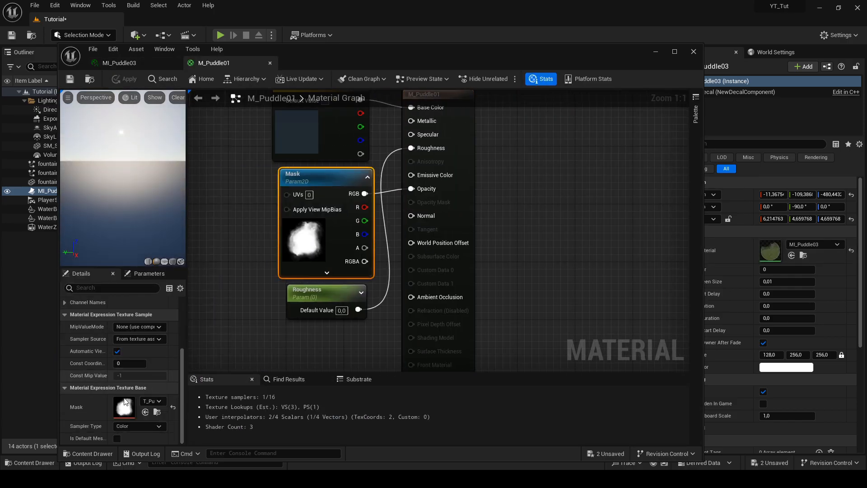
double_click(135, 402)
scroll(657, 274, "down", 3)
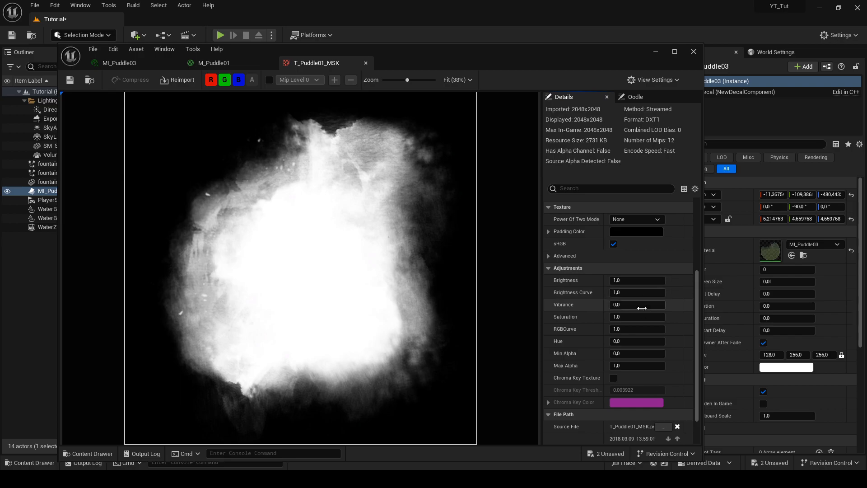
Try brightness values of 0.5 and 0.2 on the puddle mask texture and save it
left_click(636, 281)
type(",5")
key("Return")
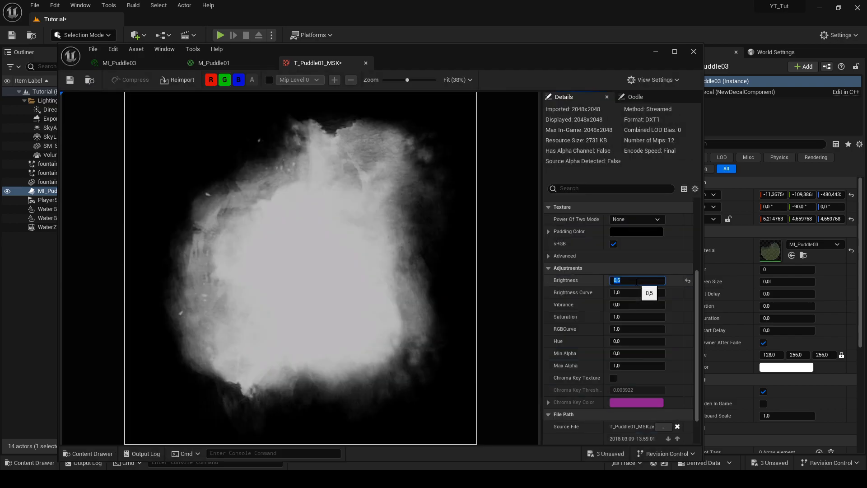
type(",2")
key("Return")
left_click(70, 80)
Compare the decal in the scene with the mask texture's brightness at 0.16, and set the brightness to 0.75
left_click_drag(502, 62, 551, 313)
right_click_drag(497, 212, 515, 212)
key("w")
left_click_drag(538, 307, 475, 234)
left_click(668, 431)
type(",16")
key("Return")
left_click(668, 430)
type(",75")
key("Return")
right_click_drag(471, 194, 491, 178)
key("s")
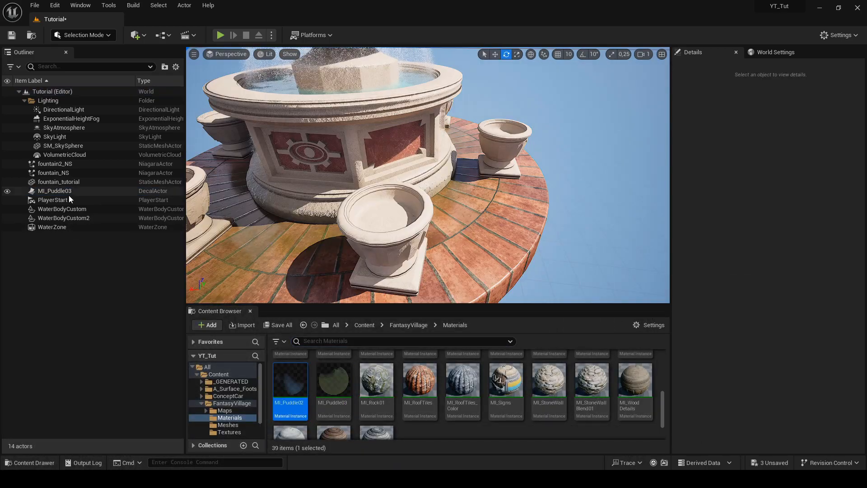
Duplicate the MI_Puddle03 decal and raise the copy up to the fountain's basin
left_click(68, 193)
mouse_move(406, 181)
right_mouse_down()
mouse_move(409, 167)
mouse_move(402, 199)
mouse_move(407, 186)
right_mouse_up()
key("w")
key("ctrl+d")
left_click_drag(407, 176, 407, 144)
right_click_drag(407, 144, 418, 152)
Flatten the duplicated decal to about 0.88 in X scale and set it at a height of about 490
key("s")
key("r")
left_click_drag(427, 212, 433, 134)
mouse_move(441, 131)
right_mouse_down()
mouse_move(442, 147)
mouse_move(447, 133)
right_mouse_up()
key("w")
key("s")
key("w")
key("s")
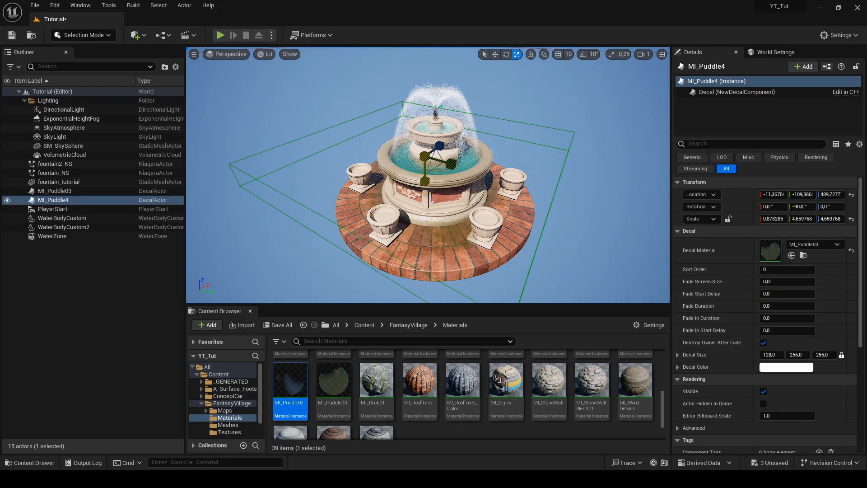
Raise the duplicated decal to a height of about 539 and scale it to about 0.86 × 3.31 × 3.39
key("w")
mouse_move(429, 116)
right_mouse_down()
mouse_move(430, 101)
mouse_move(425, 121)
right_mouse_up()
key("s")
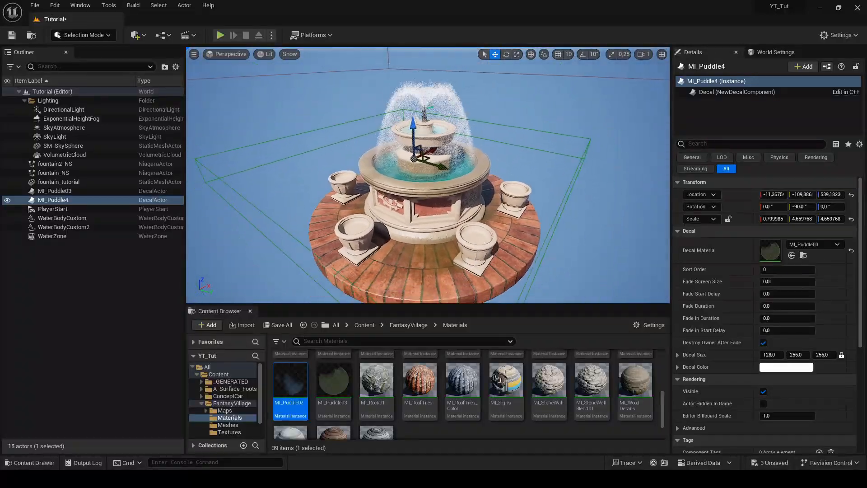
key("w")
right_click_drag(418, 160, 397, 169)
key("d")
key("s")
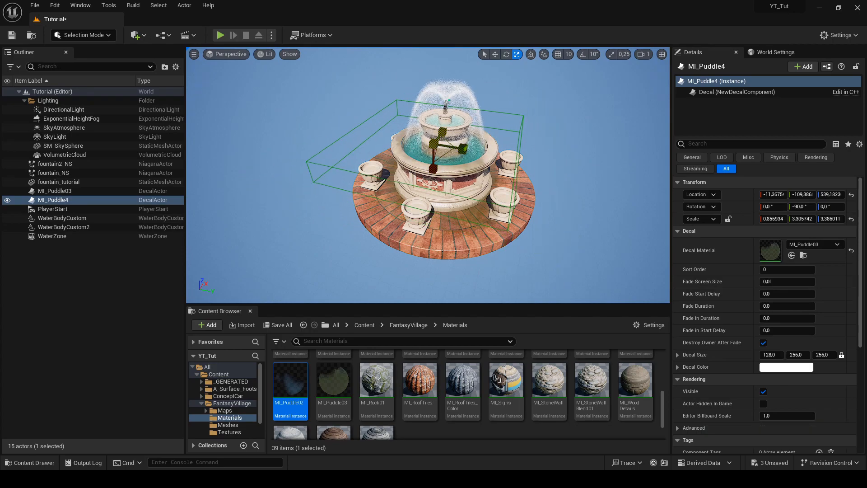
Move the duplicated decal to about -68, 5, 496 and widen its Z scale to about 3.85
key("w")
key("d")
right_click_drag(458, 146, 398, 158)
key("w")
key("s")
key("d")
key("w")
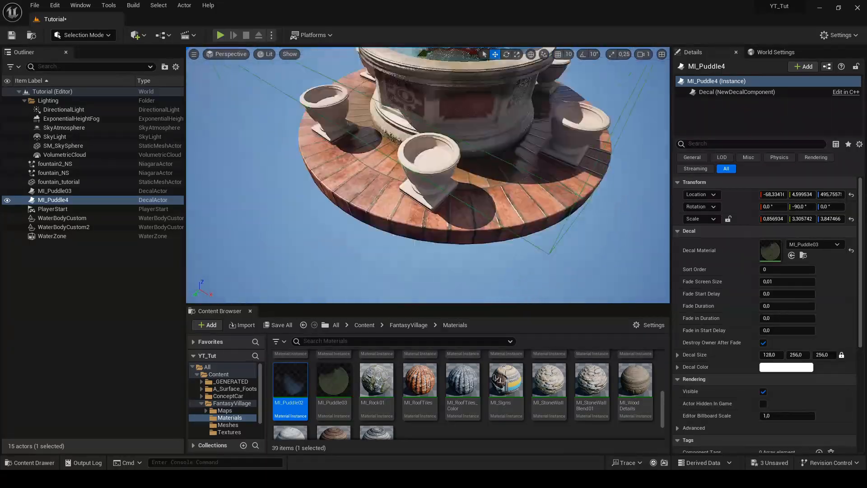
Lower the duplicated decal to a height of about 440 and scale it to about 1.89 × 2.54 × 2.93
key("f")
key("r")
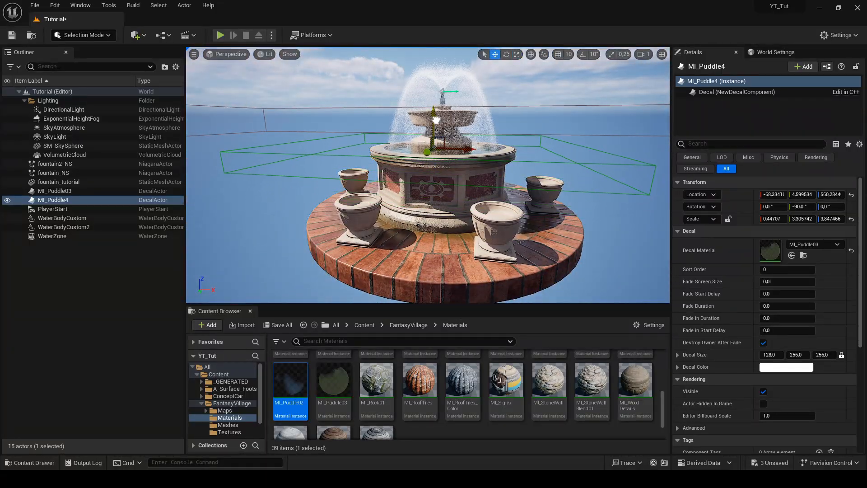
key("w")
right_click_drag(437, 127, 415, 166)
key("s")
key("r")
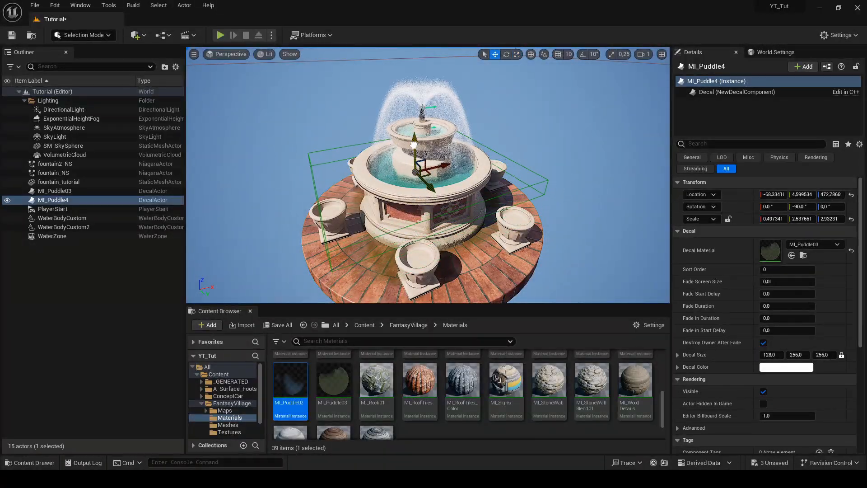
key("w")
mouse_move(440, 124)
right_mouse_down()
mouse_move(425, 144)
mouse_move(433, 135)
right_mouse_up()
key("s")
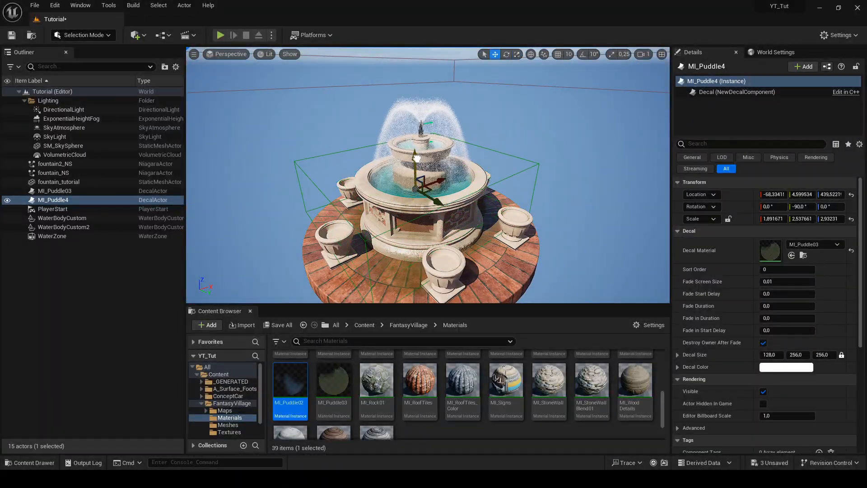
Rotate the duplicated decal, raise it to a height of about 714 and scale it to about 4.18 × 3.39 × 4.07
left_click_drag(433, 167, 430, 166)
mouse_move(533, 117)
left_mouse_down("alt")
mouse_move(530, 103)
mouse_move(533, 117)
left_mouse_up("alt")
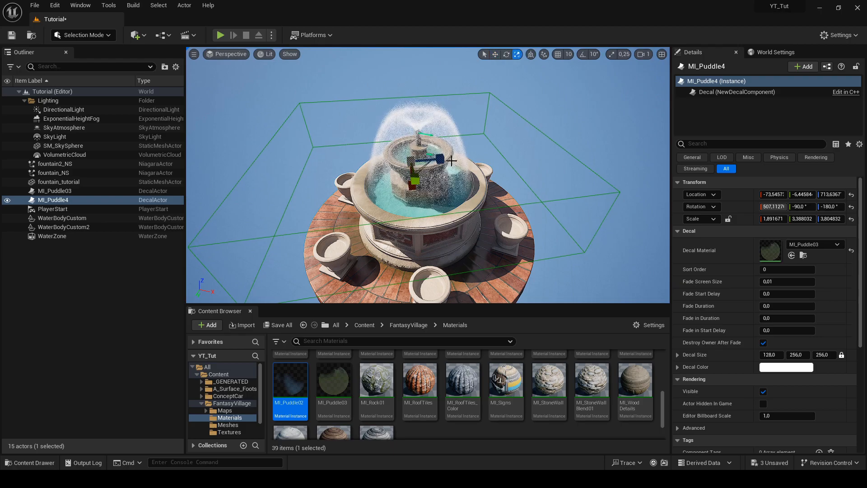
left_click_drag(440, 159, 438, 159)
right_click_drag(439, 159, 463, 135)
right_click_drag(434, 176, 448, 188)
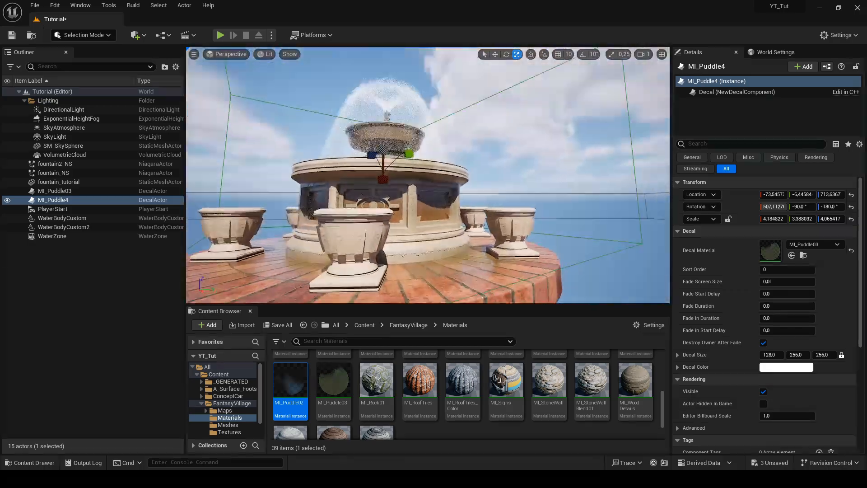
mouse_move(428, 175)
right_mouse_down()
mouse_move(433, 187)
mouse_move(461, 196)
mouse_move(414, 178)
mouse_move(406, 165)
mouse_move(439, 155)
mouse_move(414, 140)
mouse_move(350, 219)
right_mouse_up()
Open the fountain_NS particle system from the Fountain folder and display its Initialize Particle settings
left_click(414, 141)
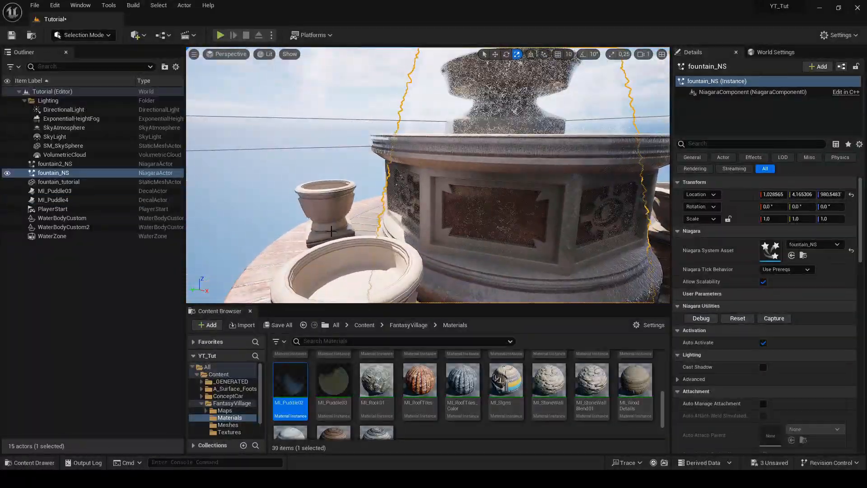
left_click(225, 365)
double_click(291, 381)
double_click(446, 376)
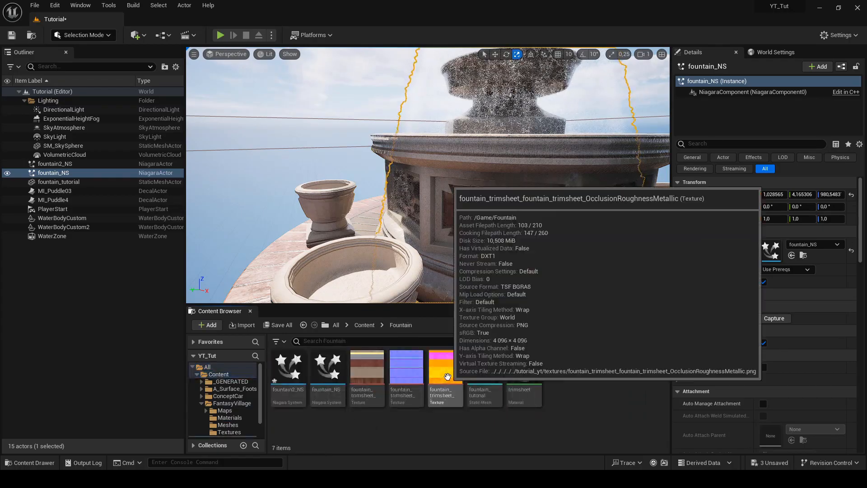
double_click(326, 371)
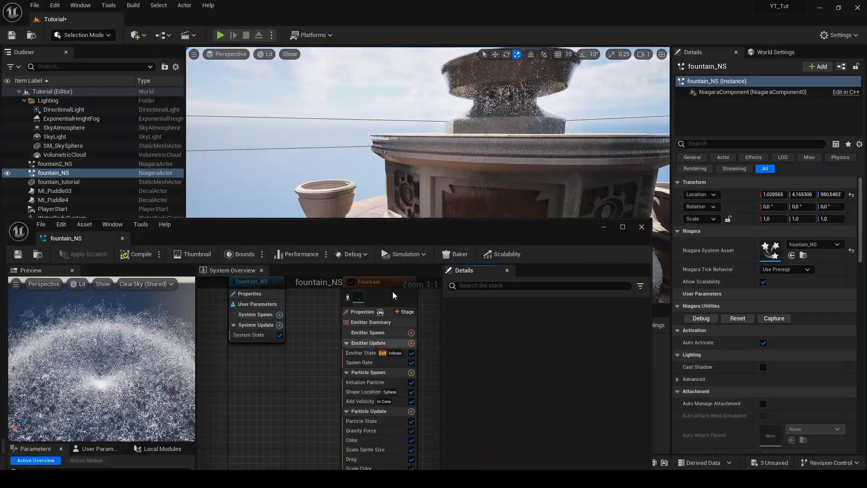
mouse_move(530, 233)
left_mouse_down()
mouse_move(531, 166)
mouse_move(530, 243)
left_mouse_up()
left_click(452, 399)
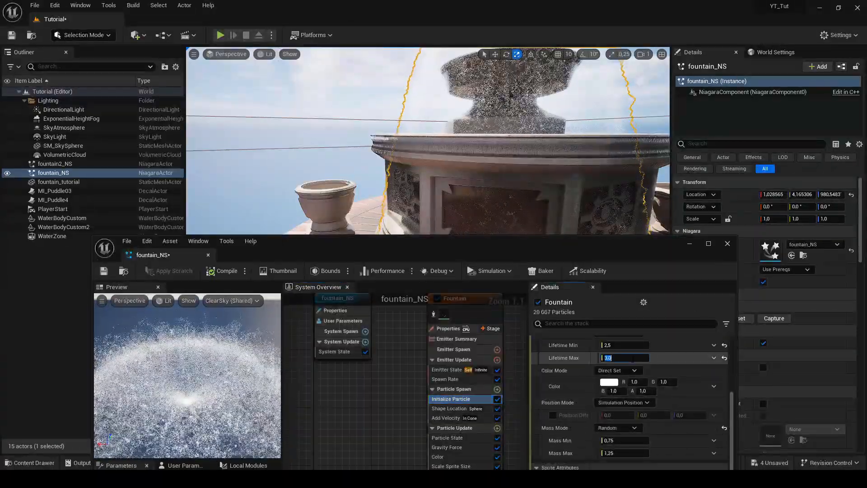
Try a particle lifetime minimum of 1 and maximum of 2 and check the water in the scene
left_click(624, 345)
type("1")
key("Tab")
type("2")
key("Return")
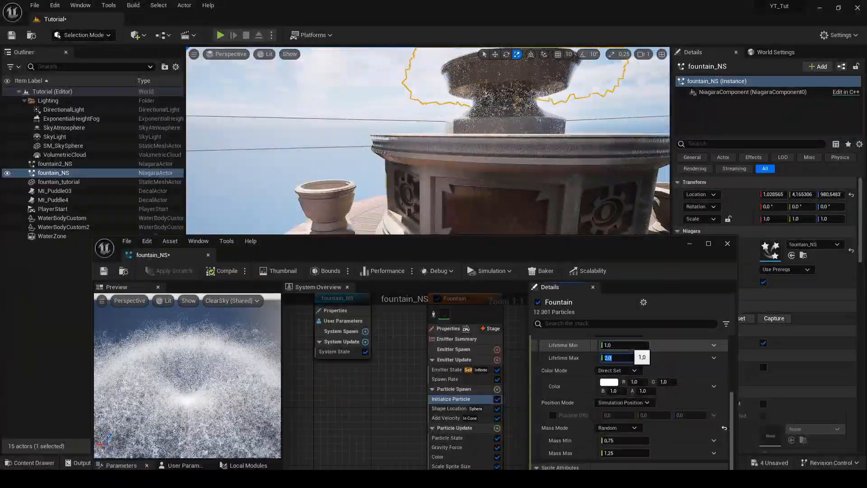
right_click_drag(511, 172, 488, 212)
mouse_move(515, 116)
right_mouse_down()
mouse_move(513, 85)
mouse_move(508, 124)
mouse_move(515, 116)
right_mouse_up()
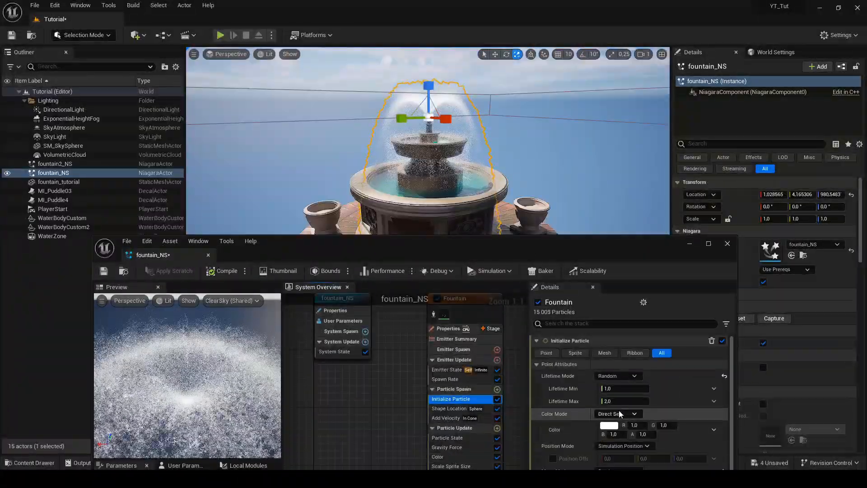
Try a maximum particle lifetime of 1, and then set both the minimum and maximum to 2
left_click(622, 402)
type("1")
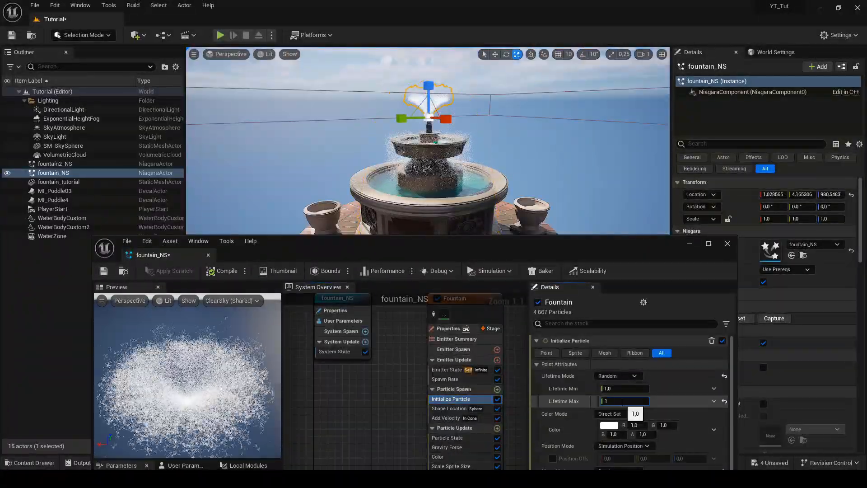
key("BackSpace")
type("2")
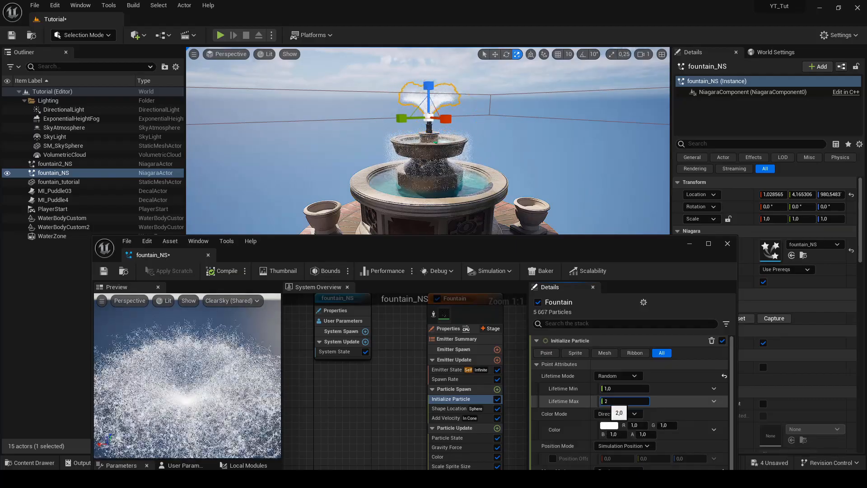
left_click(618, 391)
right_click_drag(515, 136, 493, 158)
key("f")
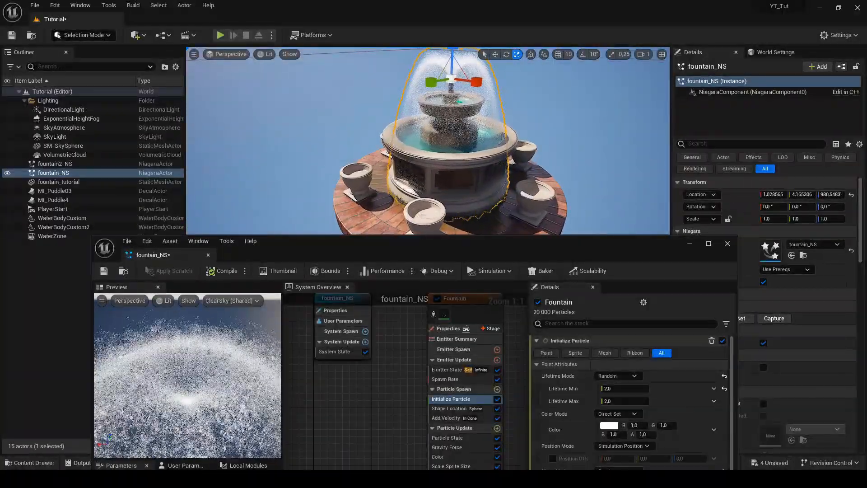
Try 1.5 for both the minimum and maximum particle lifetime and check the fountain spray
right_click_drag(444, 183, 417, 198)
left_click(625, 402)
type("1,5")
left_click(622, 390)
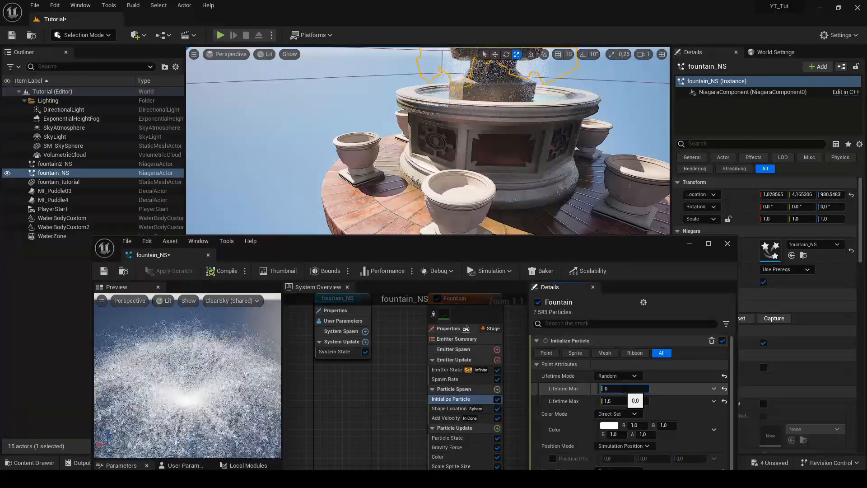
key("Return")
mouse_move(571, 222)
right_mouse_down()
mouse_move(571, 197)
mouse_move(562, 210)
mouse_move(570, 205)
right_mouse_up()
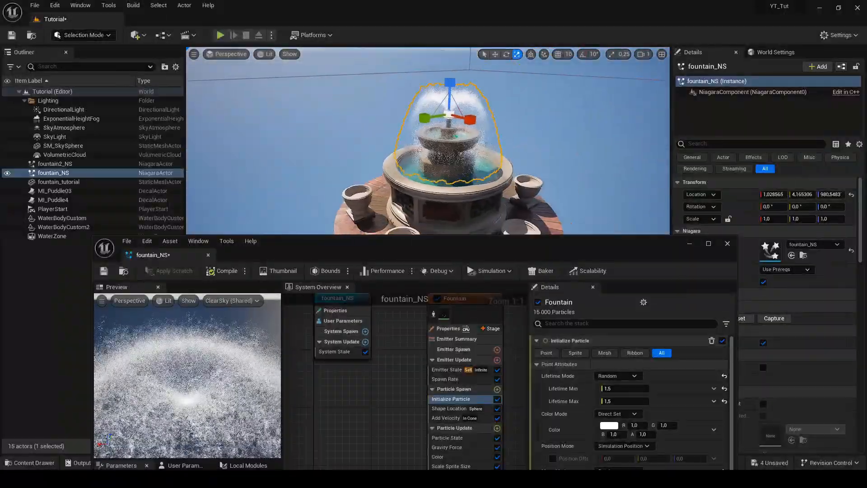
Try 1.75 for both the minimum and maximum particle lifetime and inspect where the water falls
left_click(620, 401)
type("1,75")
left_click(615, 391)
type("1,75")
key("Return")
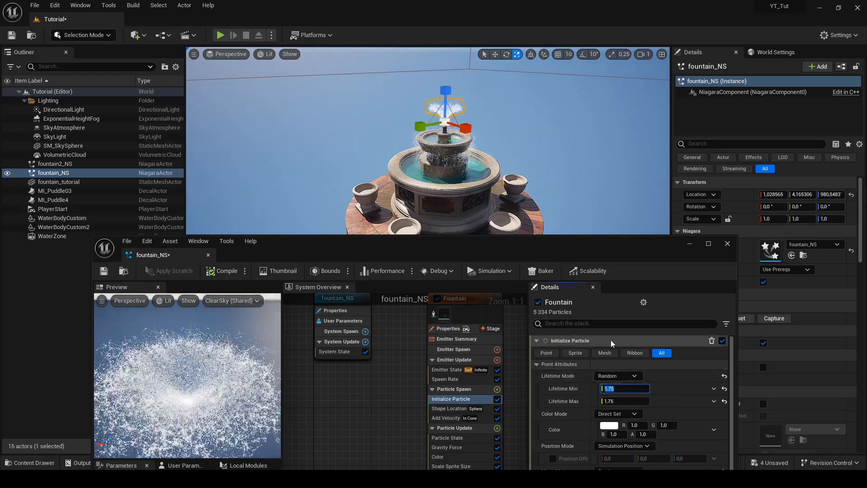
key("w")
right_click_drag(582, 178, 560, 182)
key("s")
Set both the minimum and maximum particle lifetime to 1.7 and check the water against the basin's edge
left_click(619, 400)
type("1,7")
left_click(621, 392)
type("1,7")
key("Return")
key("w")
key("s")
key("w")
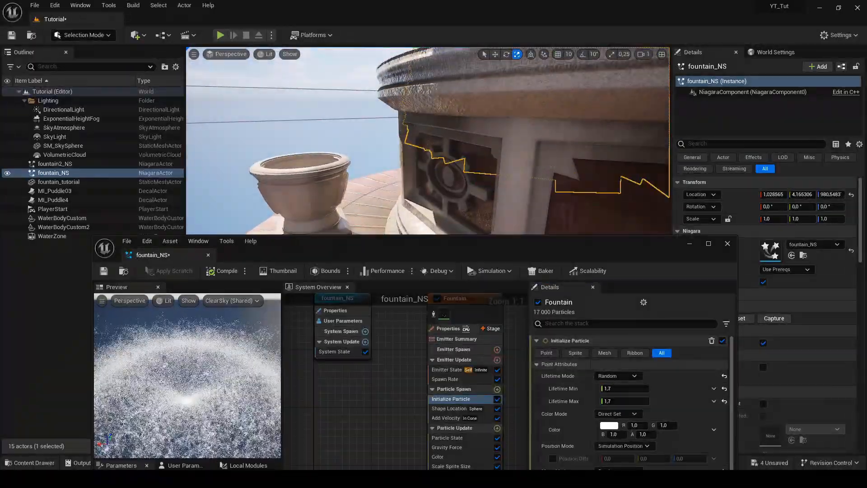
Compile and save the fountain_NS particle system and close its editor
key("f")
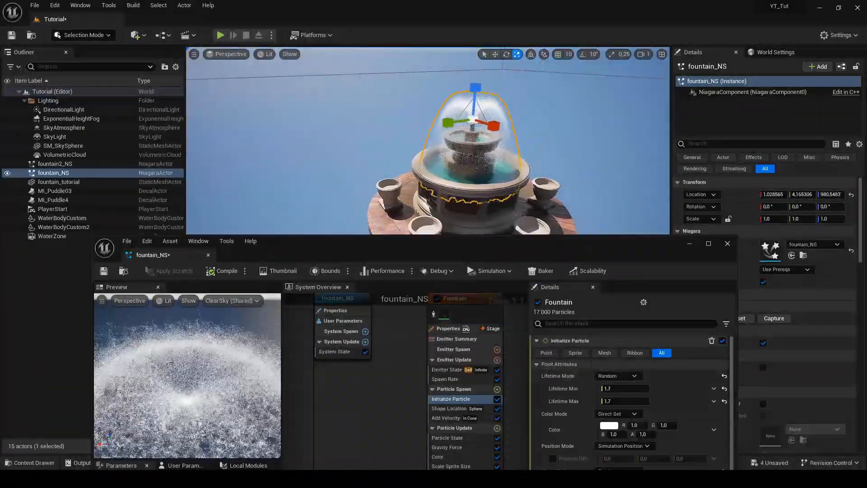
left_click(221, 271)
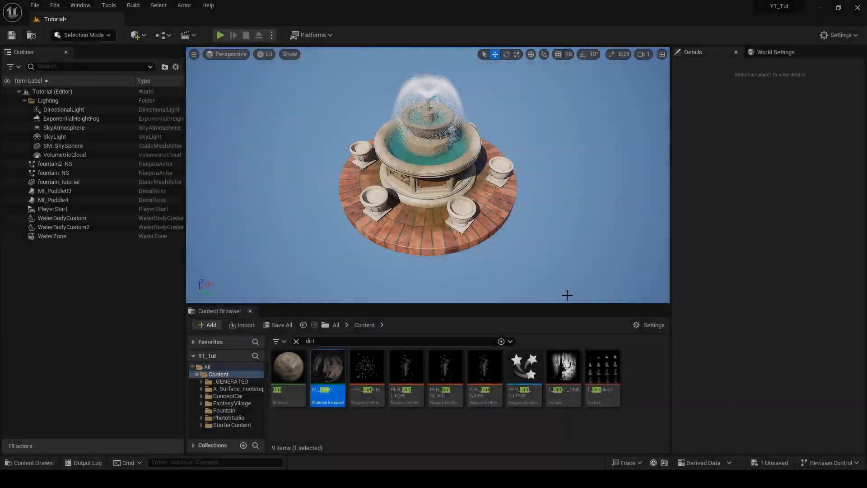
left_click(568, 295)
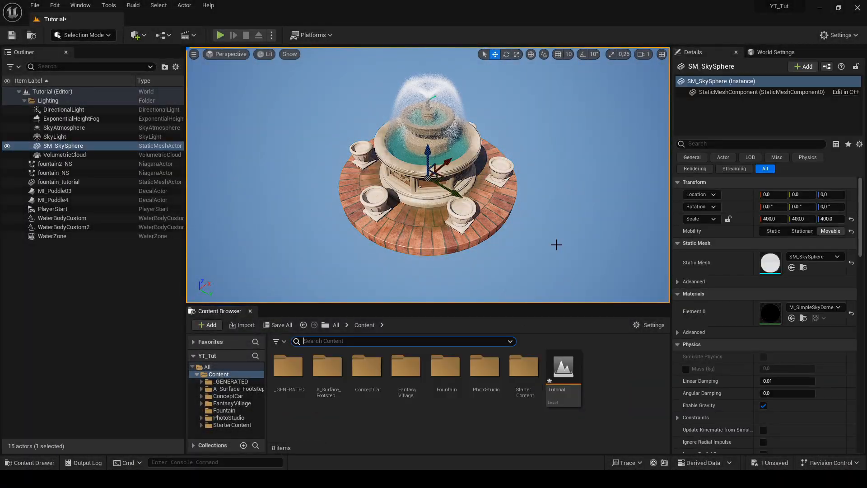
Search the project content for "dirt"
type("dirt")
left_click(524, 368)
left_click_drag(523, 368, 411, 227)
key("f")
right_click_drag(462, 192, 461, 181)
key("Delete")
Place the MI_Dirt01 decal at the fountain's centre and scale it to about 1.0 × 4.54 × 4.21
scroll(461, 192, "down", 5)
left_click_drag(328, 368, 413, 232)
right_click_drag(412, 232, 445, 214)
key("r")
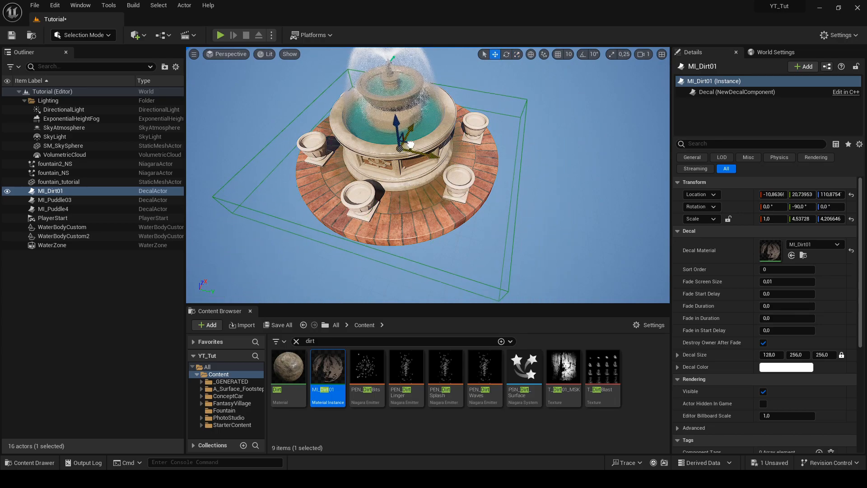
Raise the dirt decal to a height of about 237 and scale it to about 2.43 × 3.47 × 3.91
right_click_drag(522, 167, 497, 147)
key("w")
left_click_drag(441, 162, 441, 130)
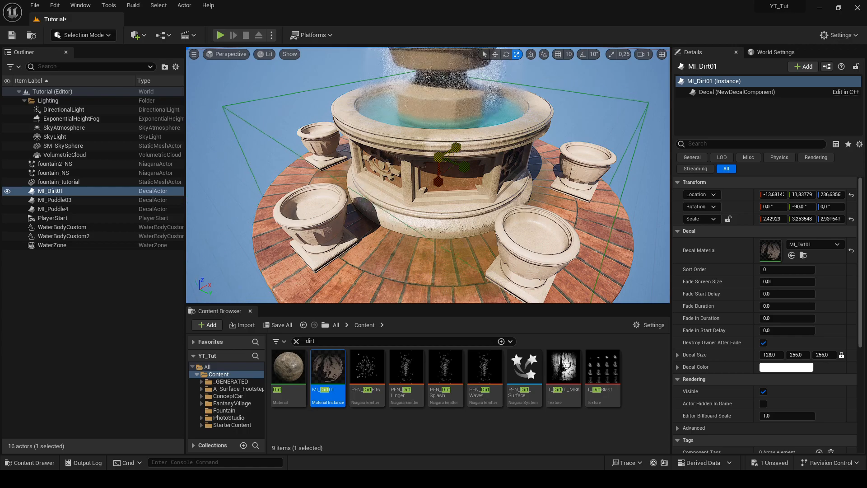
left_click_drag(463, 166, 473, 170)
right_click_drag(474, 170, 426, 157)
key("w")
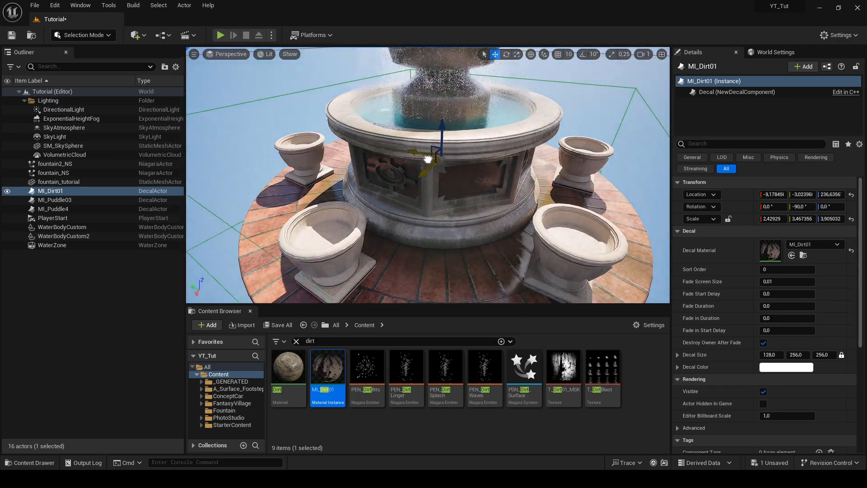
Rotate the dirt decal onto the basin's outer wall and scale it to about 2.43 × 1.64 × 2.40
left_click_drag(430, 157, 431, 161)
right_click_drag(430, 160, 440, 142)
key("e")
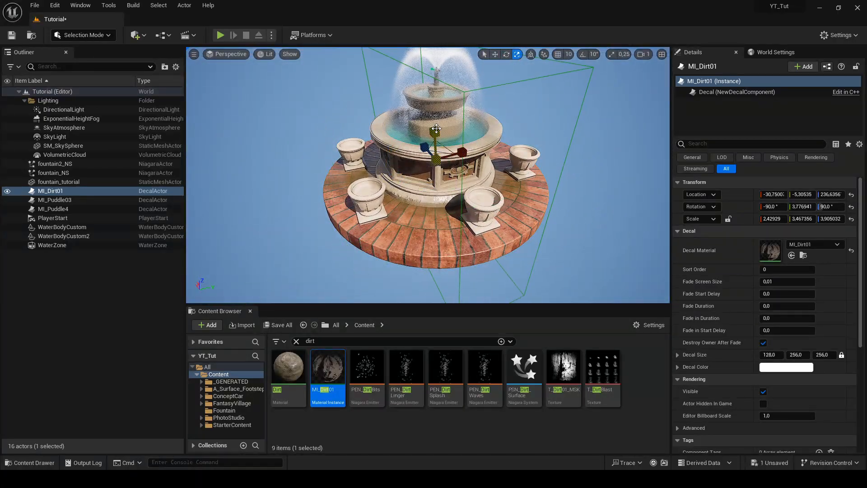
left_click_drag(463, 157, 435, 161)
right_click_drag(436, 161, 501, 155)
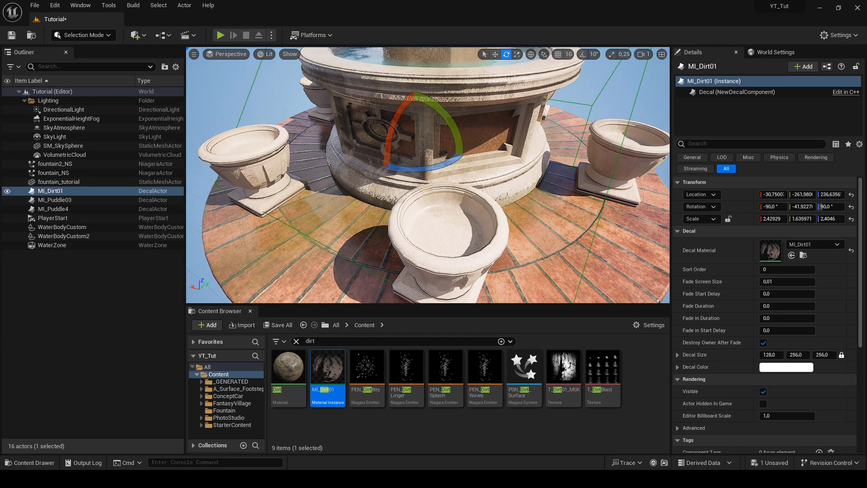
Move the dirt decal to about (-83, -262, 229) along the basin wall and stretch its Z scale to about 4.55
right_click_drag(508, 186, 461, 172)
key("r")
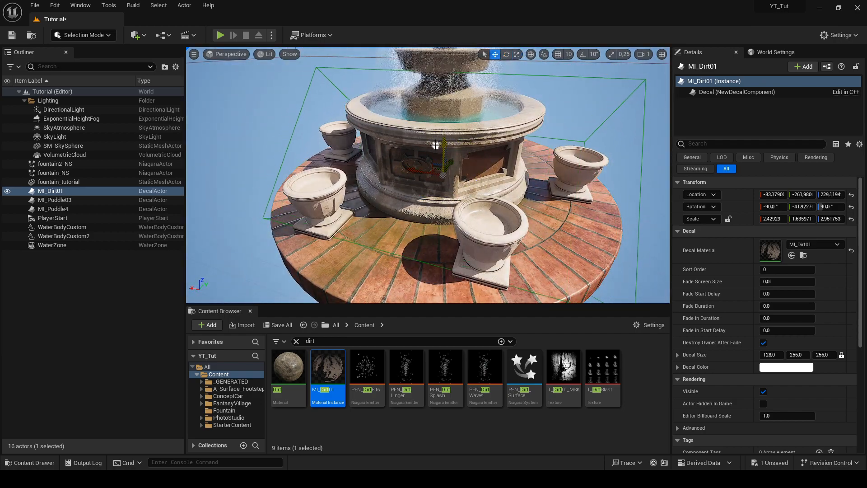
right_click_drag(442, 163, 512, 177)
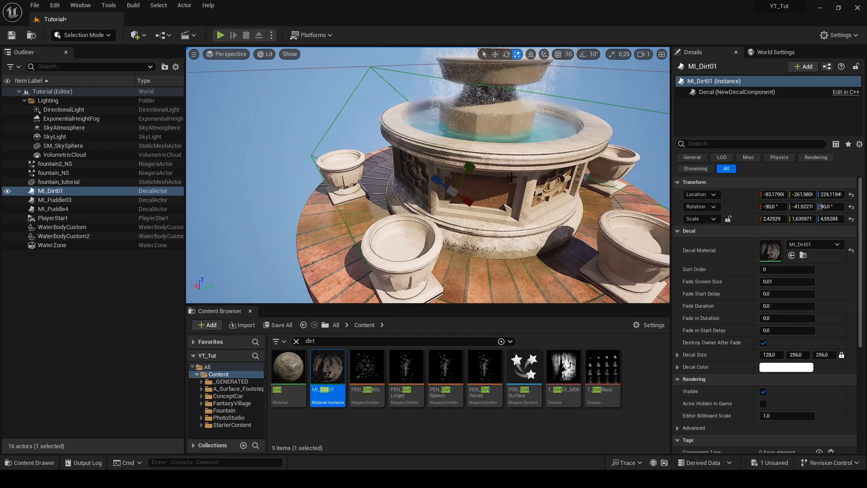
left_click(195, 55)
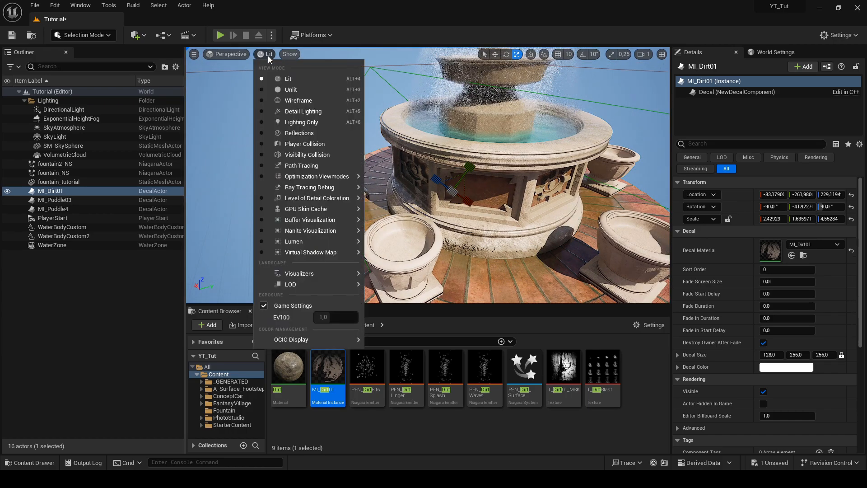
left_click(311, 103)
Raise the dirt decal to a height of about 248 and set its Y scale to about 1.81
key("f")
key("w")
left_click_drag(424, 154, 424, 153)
right_click_drag(423, 153, 445, 156)
key("r")
left_click_drag(435, 156, 435, 147)
right_click_drag(435, 148, 408, 146)
Open the T_Dirt01_MSK texture through the dirt decal's material, set its Brightness to 0.3 and minimize the editor
double_click(771, 251)
double_click(634, 373)
left_click_drag(511, 251, 484, 59)
scroll(637, 236, "down", 6)
left_click_drag(637, 236, 620, 235)
left_click_drag(596, 70, 601, 300)
right_click_drag(565, 217, 573, 225)
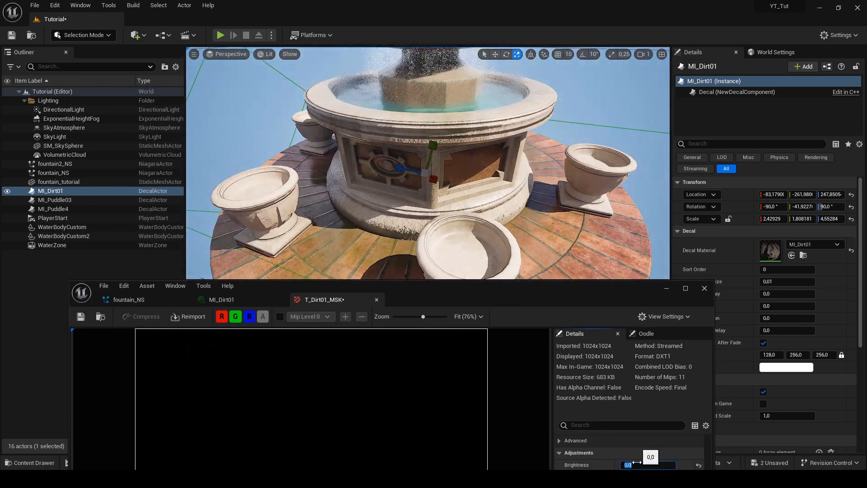
type(".3")
key("Return")
left_click(667, 288)
Reduce the dirt decal's Z scale to about 3.62
mouse_move(467, 188)
right_mouse_down()
mouse_move(474, 192)
mouse_move(467, 188)
right_mouse_up()
mouse_move(443, 200)
right_mouse_down()
mouse_move(479, 203)
mouse_move(452, 199)
right_mouse_up()
key("r")
left_click_drag(419, 194, 447, 198)
key("w")
Duplicate the dirt decal, move the copy to about (-478, -15) beside the basin and rotate it to about -12° around Z
key("ctrl+d")
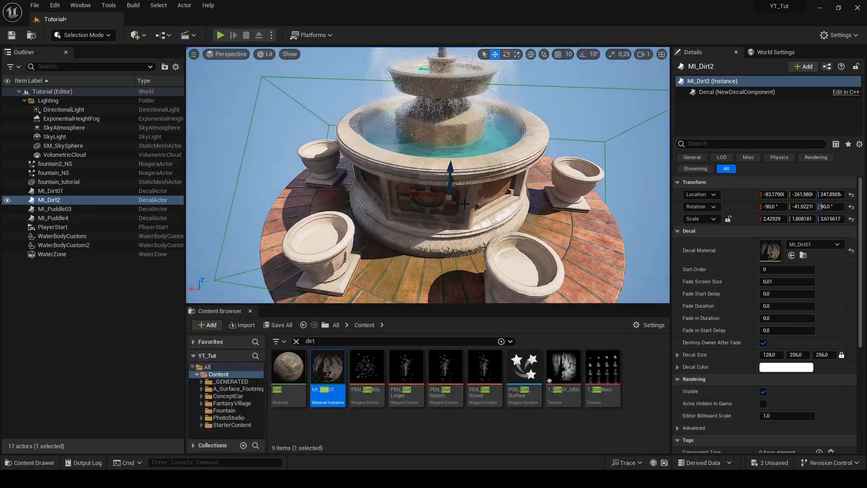
right_click_drag(476, 190, 416, 187)
key("w")
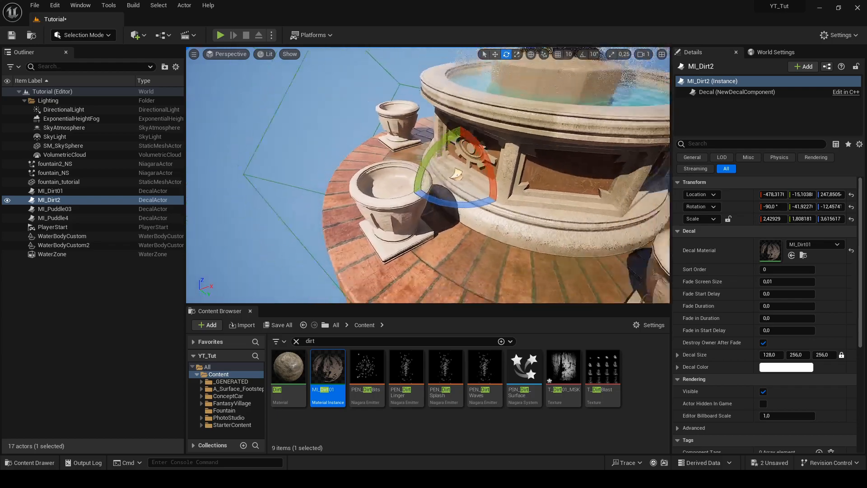
Duplicate the dirt decal again, move the copy to about (331, 346) and rotate it to about -123° around Z
left_click_drag(435, 191, 540, 199, "alt")
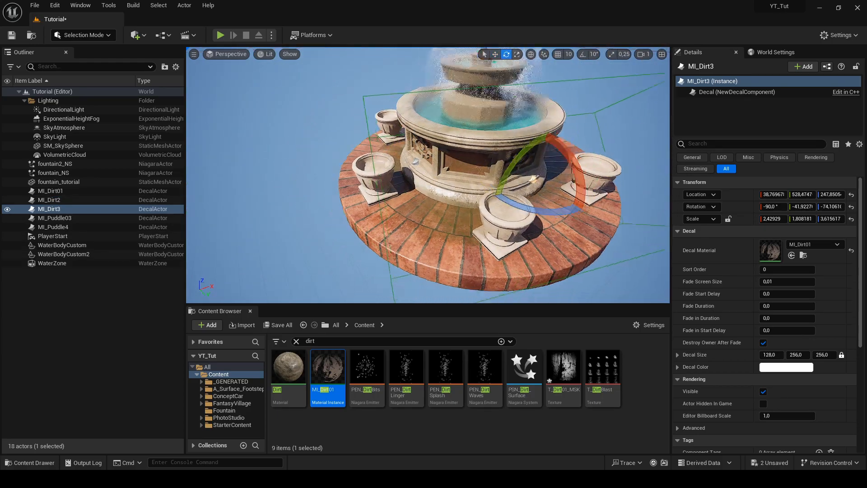
right_click_drag(488, 198, 432, 199)
key("w")
left_click_drag(500, 209, 500, 201)
key("e")
right_click_drag(499, 201, 496, 203)
left_click_drag(508, 212, 527, 199)
right_click_drag(467, 153, 514, 157)
key("e")
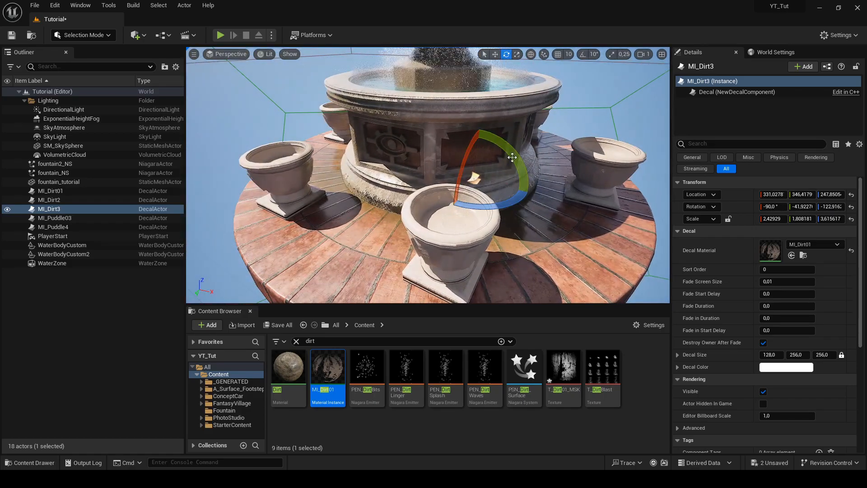
Shift the third dirt decal to about (386, 264) and adjust its rotation to about -15° in Y and -137° in Z
key("w")
right_click_drag(489, 183, 474, 194)
left_click_drag(443, 197, 459, 195)
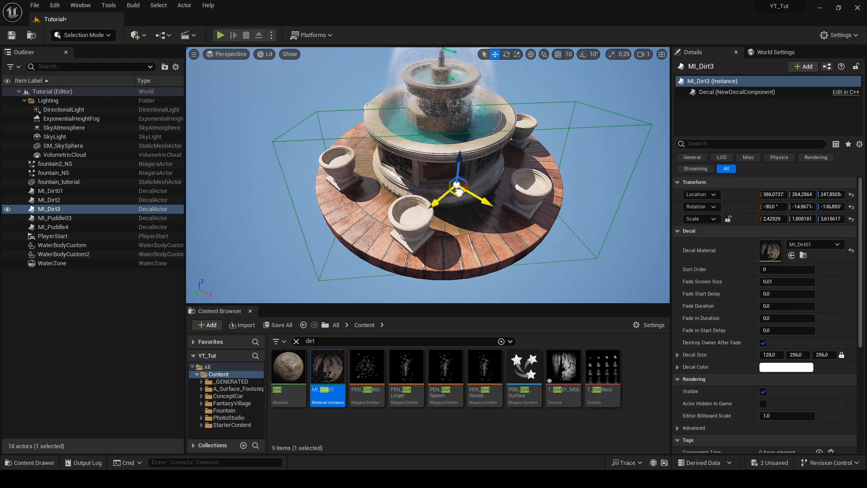
mouse_move(533, 199)
right_mouse_down()
mouse_move(429, 196)
mouse_move(520, 200)
right_mouse_up()
Deselect the dirt decals and save the Tutorial level
left_click(573, 185)
right_click_drag(574, 185, 395, 203)
right_click_drag(587, 199, 588, 189)
key("ctrl+s")
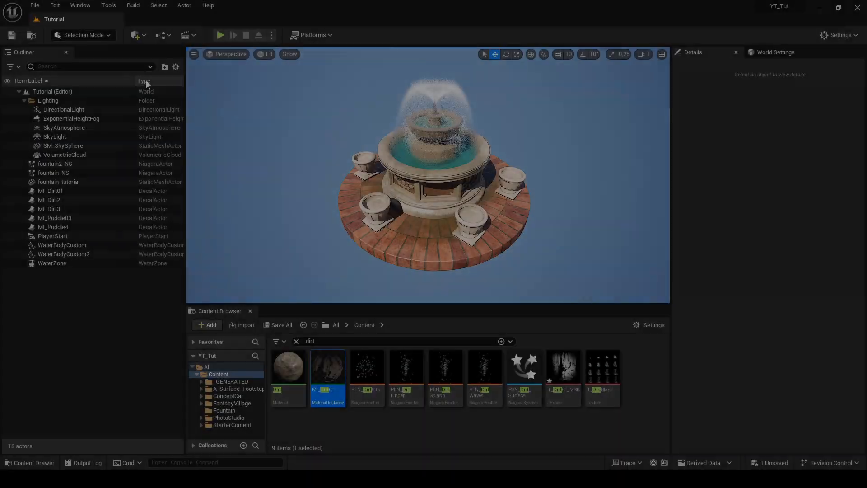
Open Quixel Bridge and browse the assets of its Vegetation collection
left_click(143, 36)
left_click(160, 70)
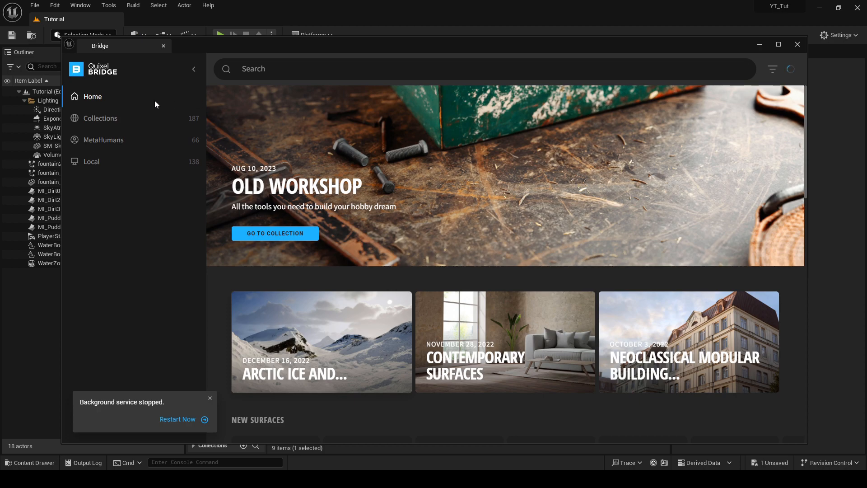
left_click(112, 118)
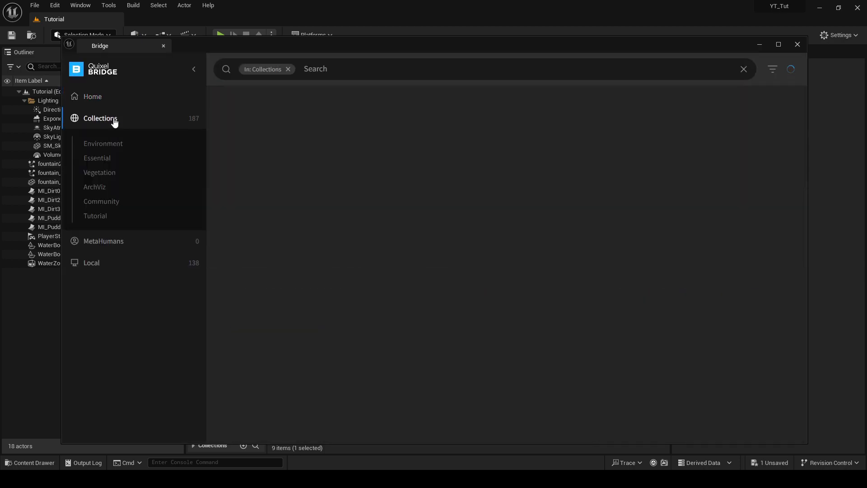
left_click(109, 174)
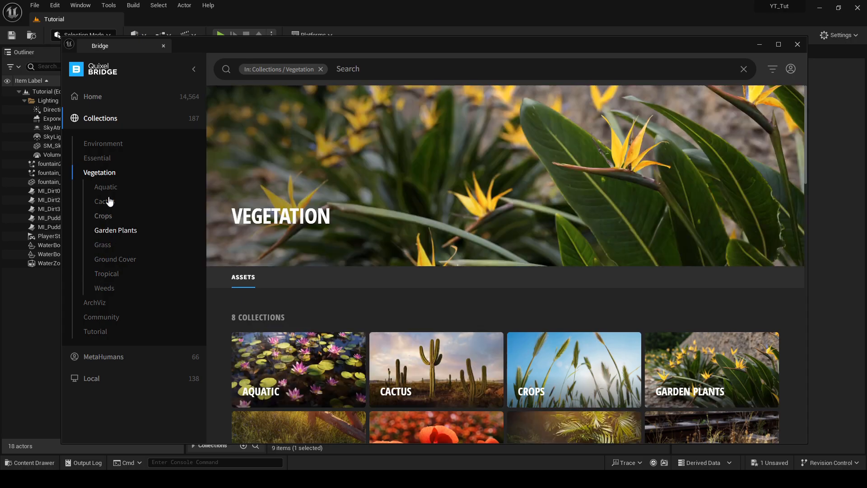
scroll(480, 253, "down", 7)
scroll(479, 247, "up", 3)
scroll(431, 229, "down", 2)
scroll(431, 231, "down", 3)
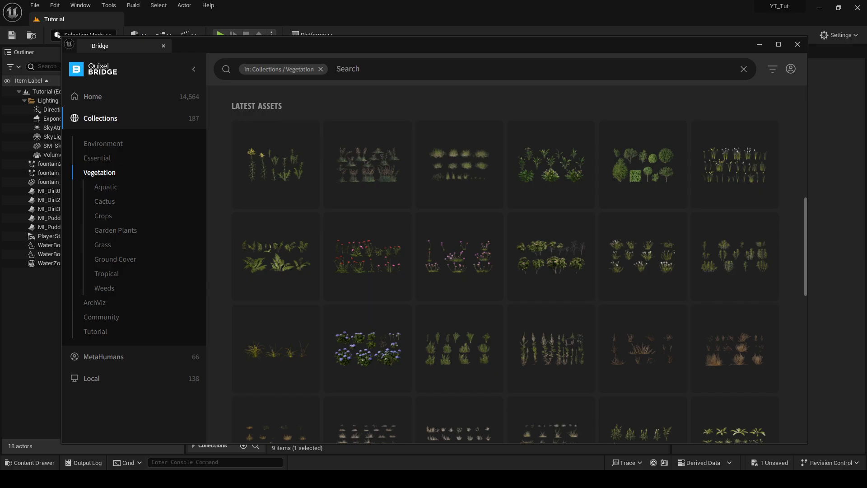
Clear the Vegetation filter, search Bridge for "Flower" and open the Bigleaf Hydrangea 3D plant
left_click(321, 69)
key("Return")
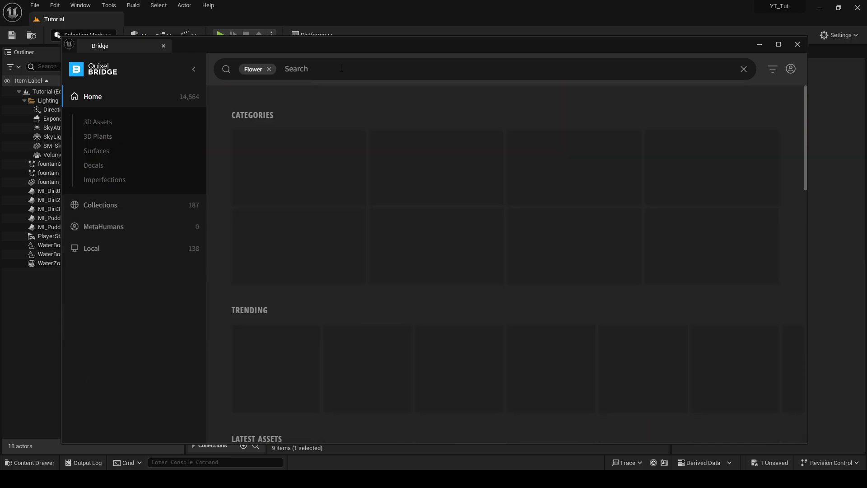
scroll(568, 233, "down", 10)
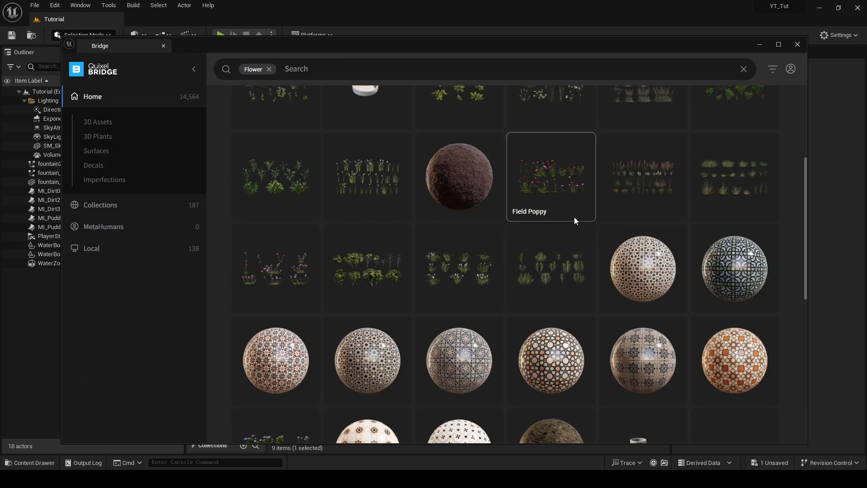
left_click(277, 235)
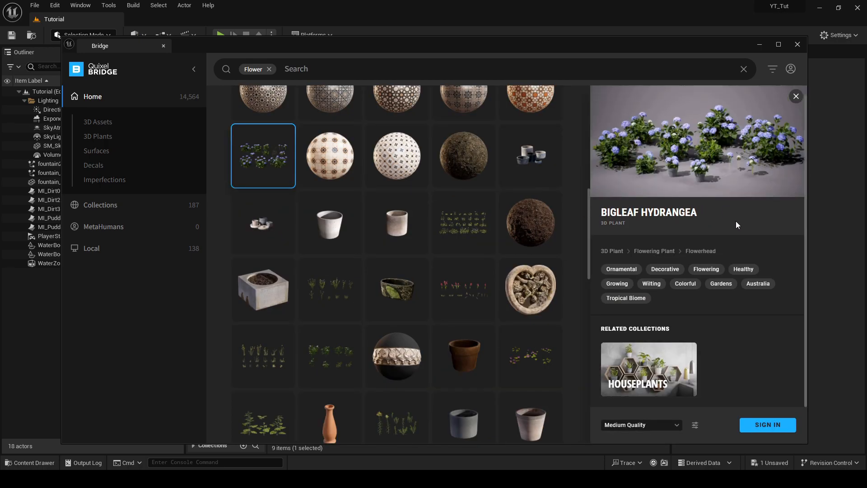
Choose Highest Quality for the Bigleaf Hydrangea and sign in to Bridge
scroll(677, 371, "down", 1)
left_click(668, 424)
left_click(663, 406)
left_click(764, 425)
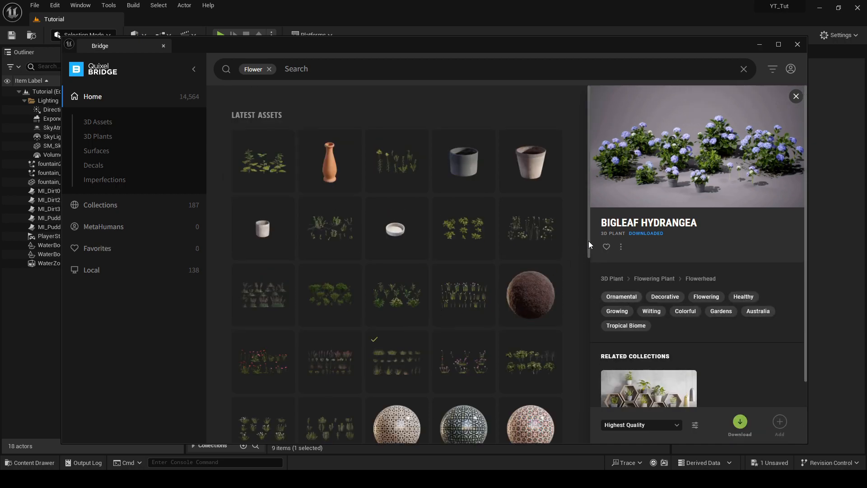
Export the downloaded Bigleaf Hydrangea to the project and minimize Bridge to return to the level
scroll(588, 242, "down", 2)
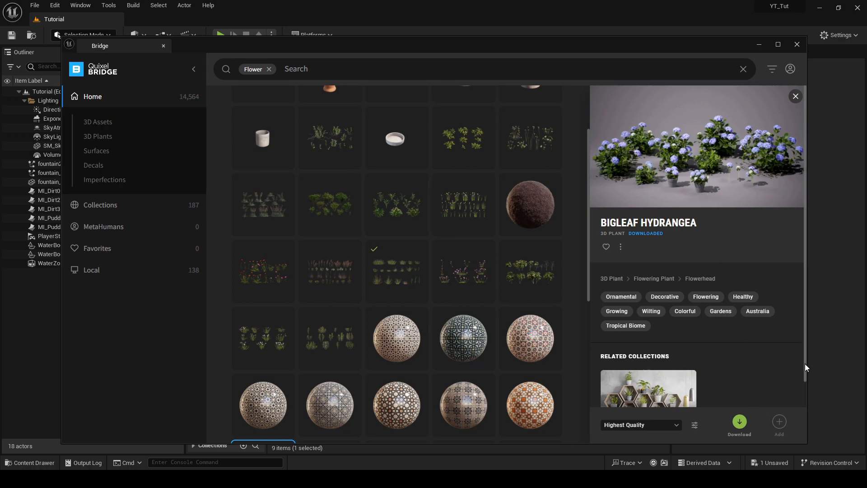
left_click_drag(807, 358, 804, 361)
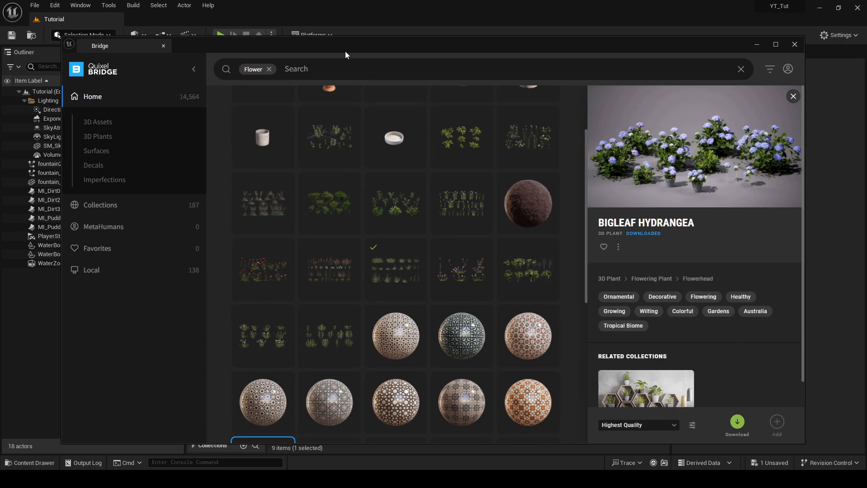
scroll(381, 182, "down", 3)
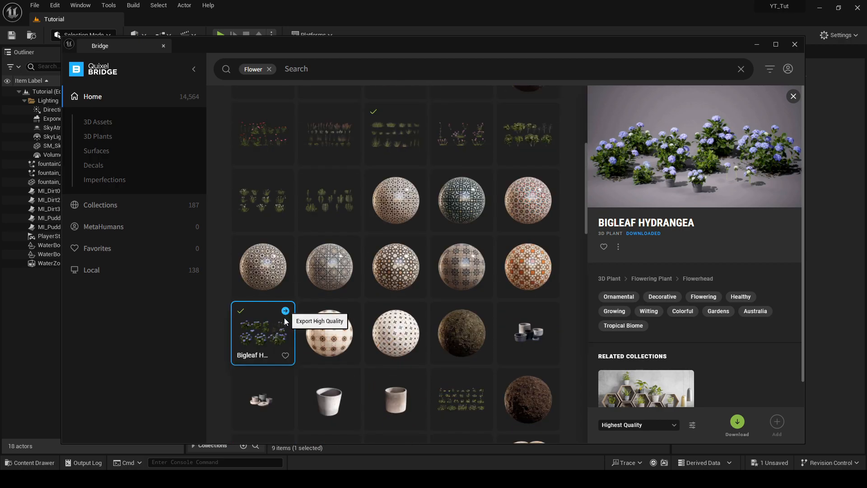
left_click(756, 45)
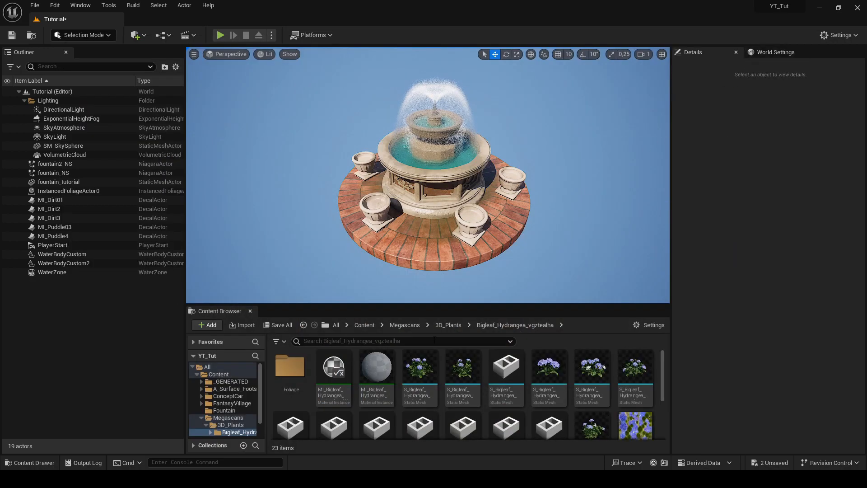
scroll(540, 384, "down", 1)
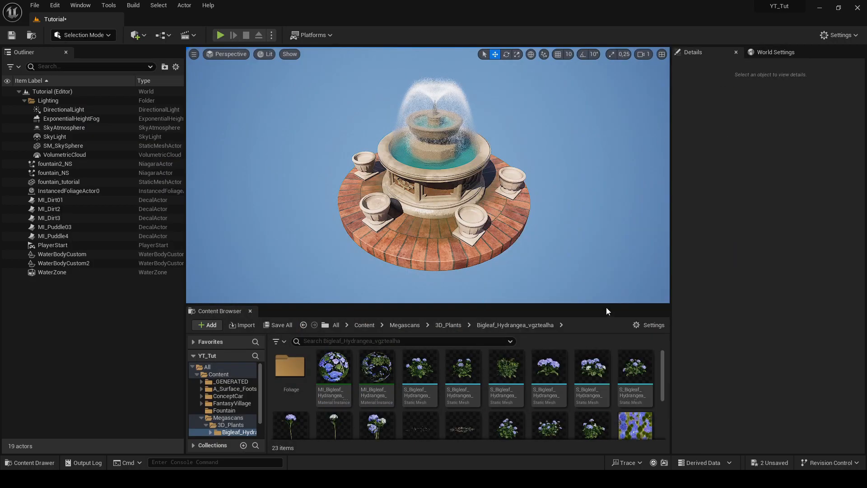
left_click_drag(463, 413, 433, 244)
key("Delete")
Place the Var10 Bigleaf Hydrangea mesh in the scene and move it into the front planter at about (-363, 697, 320)
scroll(526, 400, "up", 1)
left_click_drag(421, 372, 431, 242)
key("f")
scroll(467, 201, "down", 3)
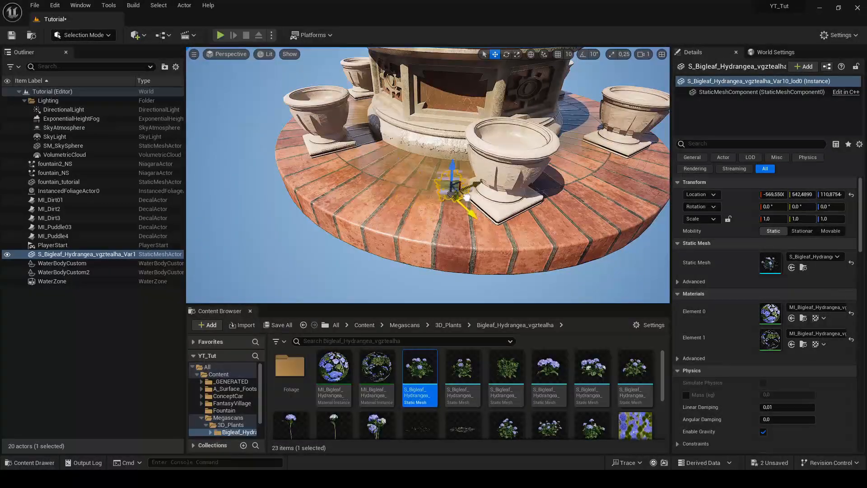
key("f")
scroll(482, 170, "down", 3)
Scale the hydrangea uniformly to about 1.92 and centre it in the planter at about (-377, 688)
key("r")
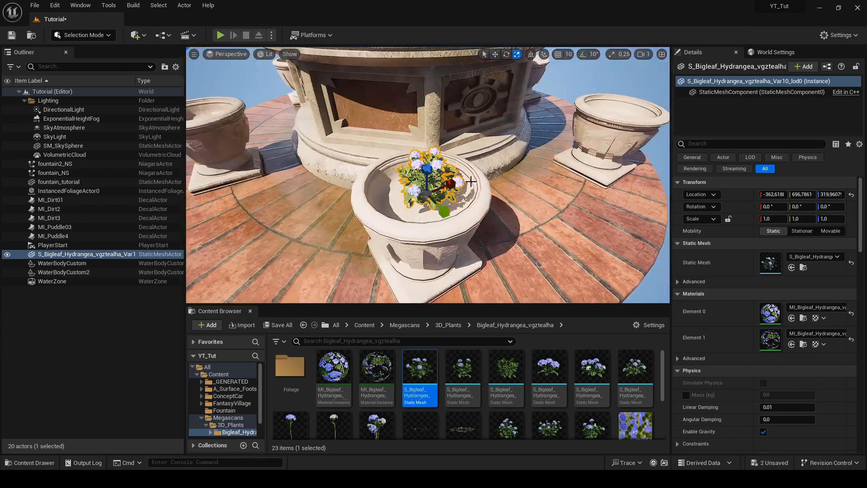
key("w")
left_click_drag(427, 197, 357, 178)
key("f")
scroll(425, 177, "down", 5)
right_click_drag(424, 176, 497, 181)
Select the planter's hydrangea and show its advanced LOD settings
left_click(579, 116)
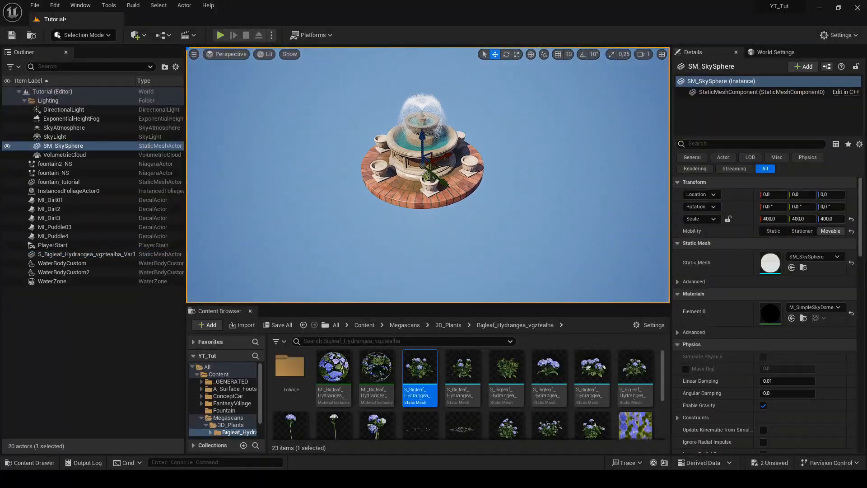
scroll(453, 199, "up", 4)
left_click(452, 200)
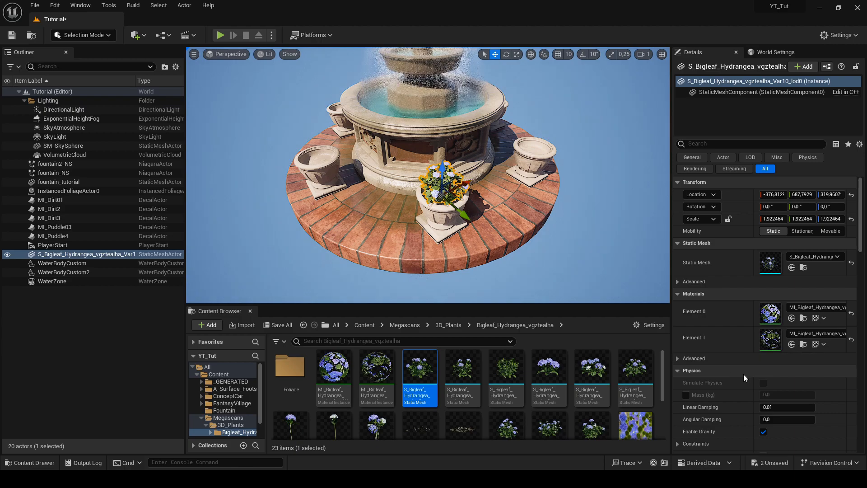
scroll(742, 373, "down", 10)
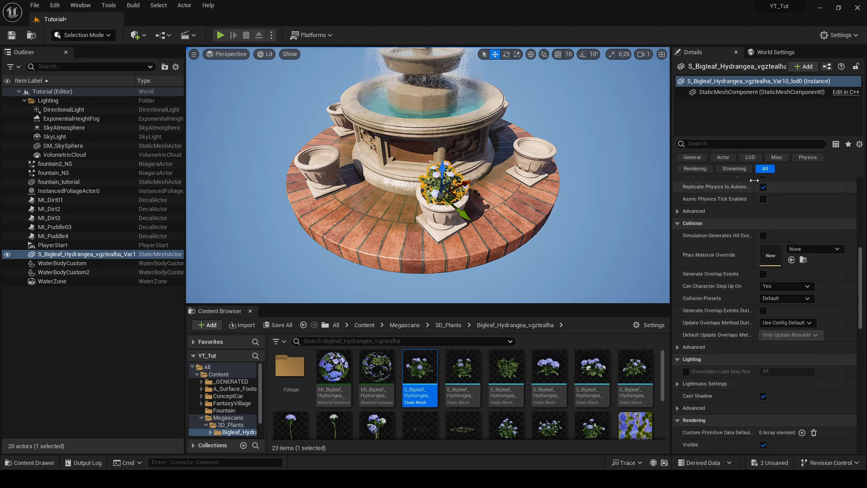
left_click(751, 157)
right_click_drag(572, 207, 564, 206)
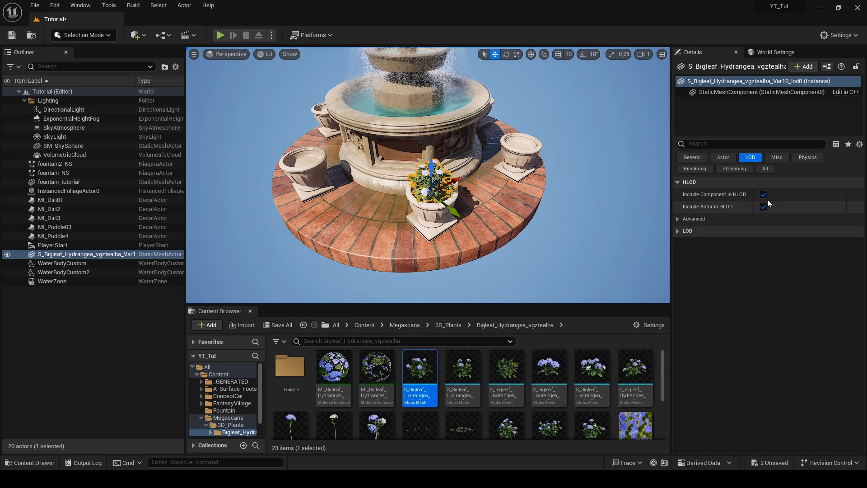
left_click(684, 232)
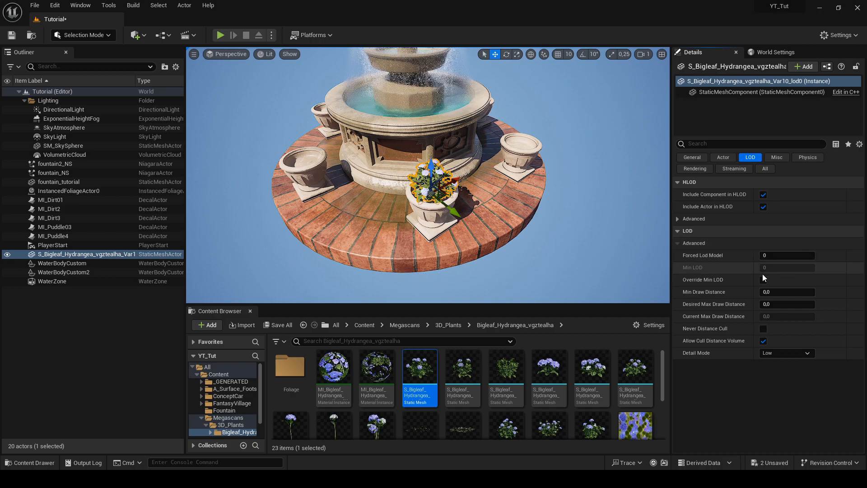
Set the hydrangea's Forced Lod Model to 1
key("s")
right_click_drag(582, 217, 582, 216)
key("w")
left_click(788, 256)
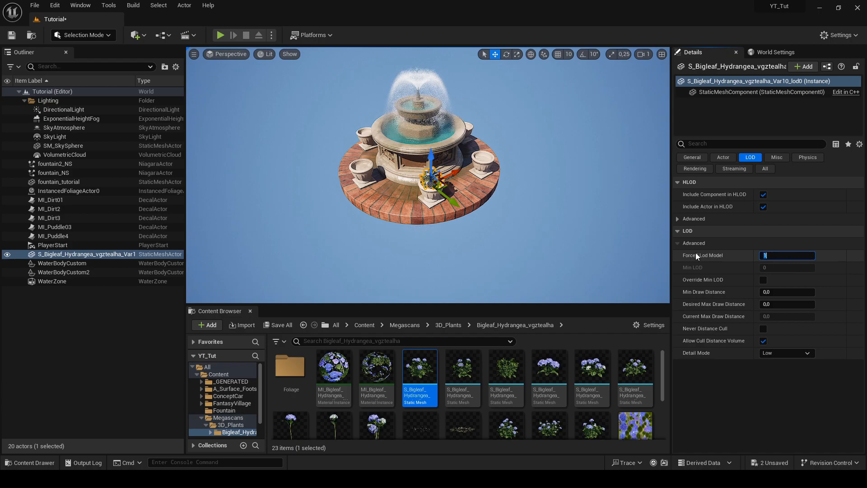
Examine the level of detail of the planter's hydrangea from near and far
key("s")
left_click(553, 237)
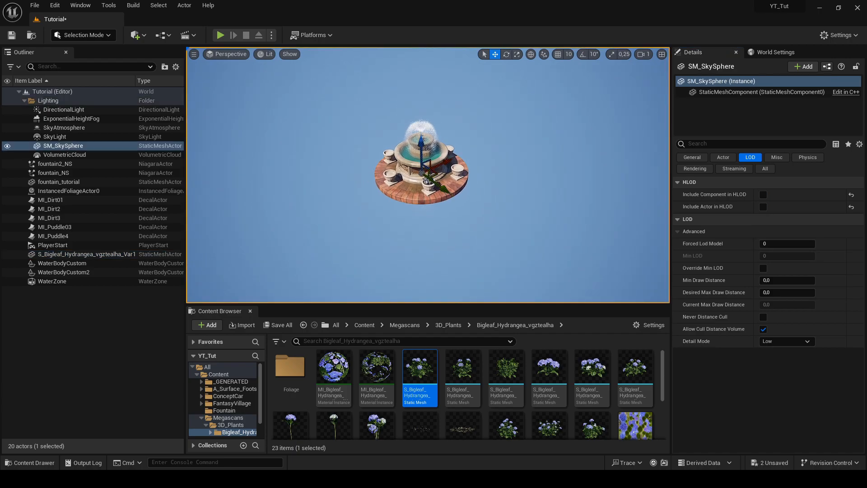
key("w")
mouse_move(553, 238)
right_mouse_down()
mouse_move(548, 264)
mouse_move(549, 242)
mouse_move(551, 253)
right_mouse_up()
key("s")
key("w")
key("s")
right_click_drag(420, 204, 414, 228)
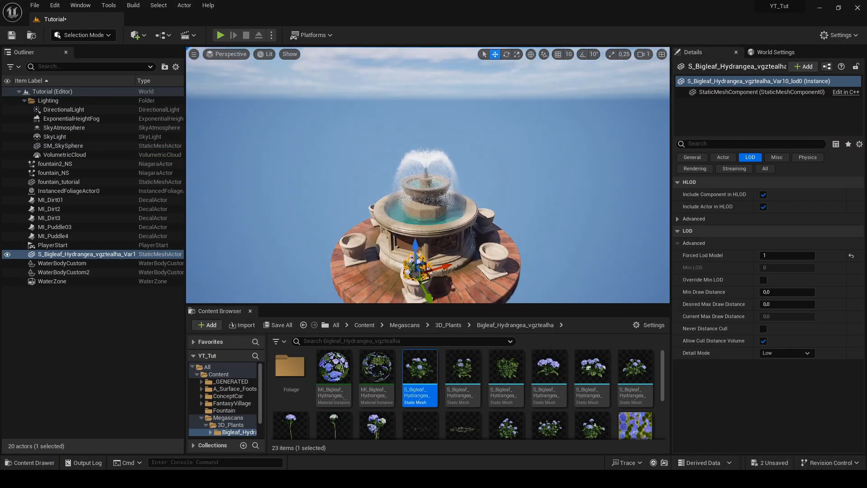
Copy the potted hydrangea into the neighbouring planter and rotate the copy about 41 degrees
key("w")
left_click_drag(372, 200, 512, 282, "alt")
right_click_drag(512, 282, 556, 298)
key("e")
left_click_drag(492, 220, 490, 197)
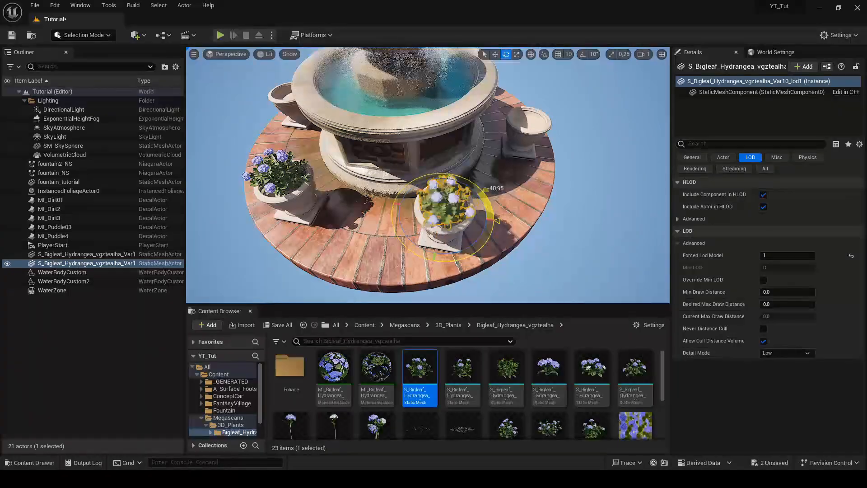
Adjust the copied hydrangea's position so it sits centred in its planter, and clear its selection
key("w")
right_click_drag(518, 197, 494, 205)
key("s")
left_click(569, 242)
right_click_drag(569, 241, 468, 242)
scroll(527, 387, "down", 3)
scroll(534, 391, "up", 3)
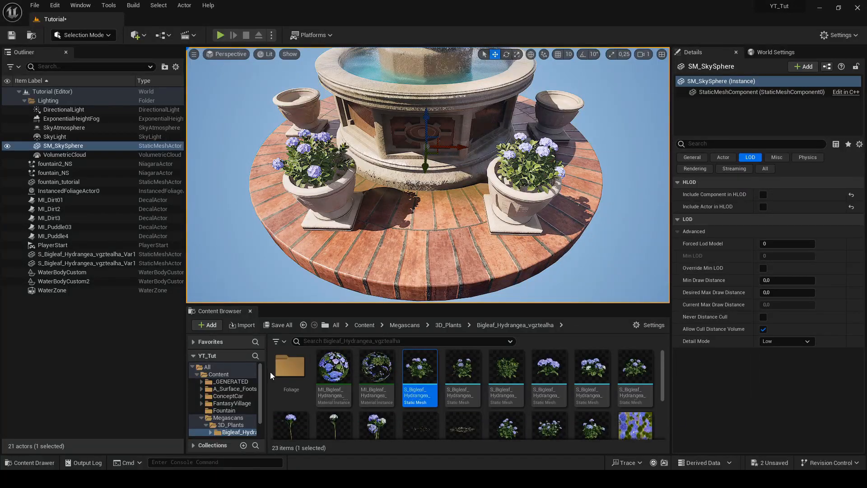
Look through the Foliage folder and add the flowerless leafy Bigleaf Hydrangea, Var12, to the scene beside the nearer planter
double_click(285, 376)
scroll(574, 416, "down", 1)
scroll(571, 416, "up", 1)
left_click_drag(387, 378, 459, 240)
key("alt+Left")
left_click_drag(503, 378, 479, 256)
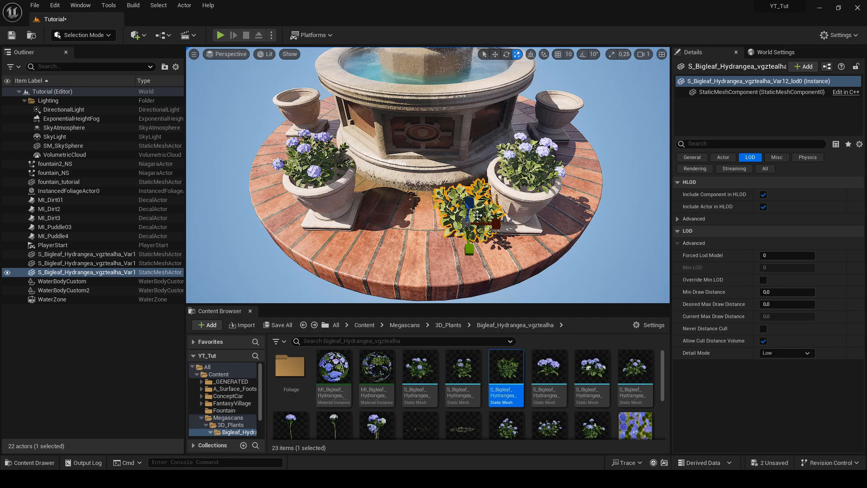
Fit the leafy hydrangea beneath the flowers in its planter and copy it into the second flowering planter
key("f")
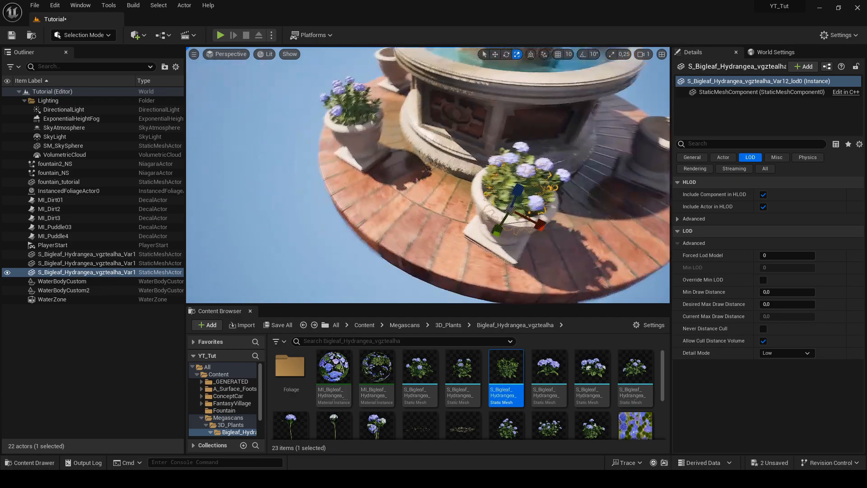
mouse_move(388, 222)
right_mouse_down()
mouse_move(361, 195)
mouse_move(389, 221)
right_mouse_up()
left_click_drag(493, 193, 323, 227, "alt")
right_click_drag(323, 226, 312, 221)
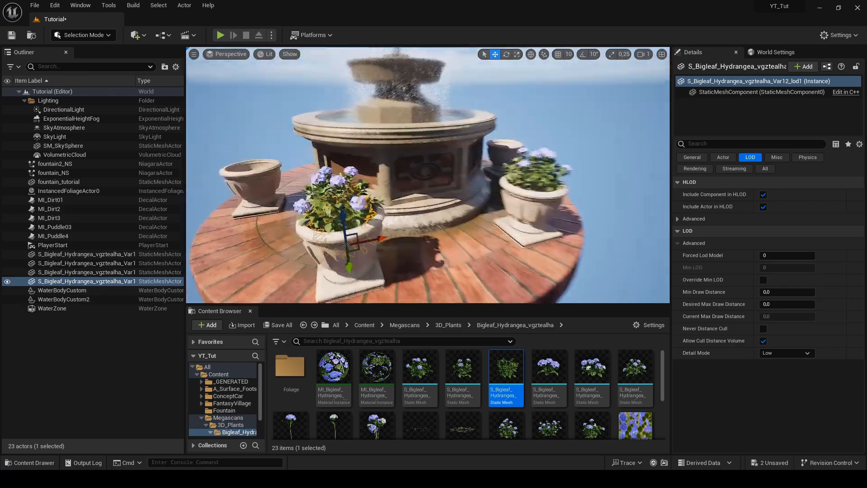
key("f")
left_click_drag(515, 212, 382, 220, "alt")
Adjust the size and position of the copied leafy hydrangea so it fills the second planter around the flower stems
key("r")
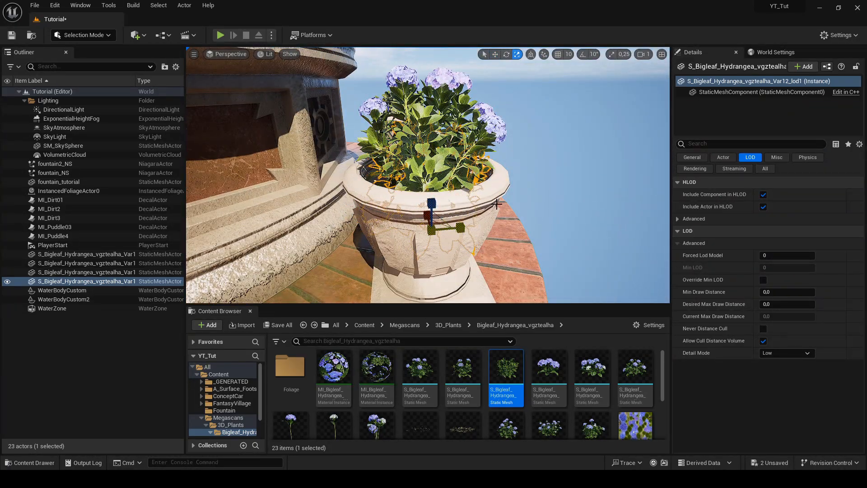
left_click_drag(470, 221, 397, 235, "alt")
key("w")
left_click_drag(427, 174, 426, 169)
right_click_drag(426, 182, 407, 194)
left_click(392, 164)
left_click_drag(391, 164, 406, 153, "alt")
right_click_drag(407, 181, 424, 198)
Duplicate the flowering and leafy hydrangeas together into a third planter and rotate the pair
key("w")
left_click_drag(427, 211, 447, 204)
right_click_drag(434, 202, 415, 217)
left_click(410, 248, "shift")
right_click_drag(410, 247, 434, 267)
left_click_drag(343, 216, 341, 219, "alt")
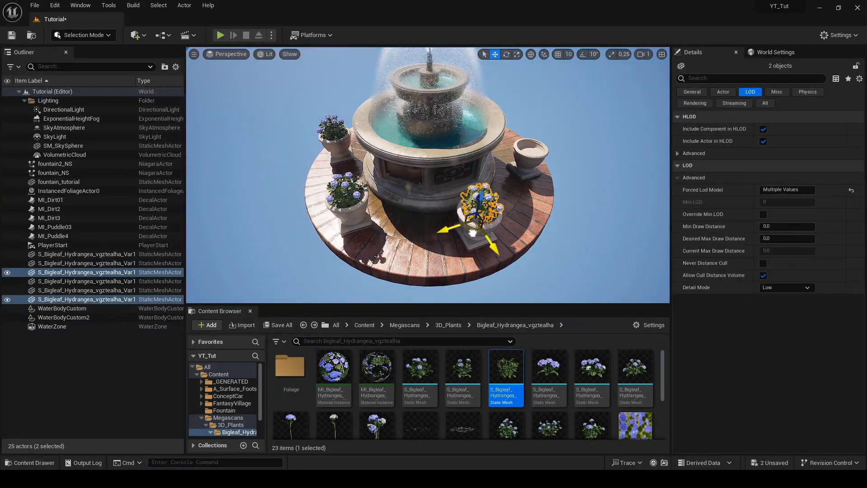
key("e")
left_click_drag(436, 201, 441, 186)
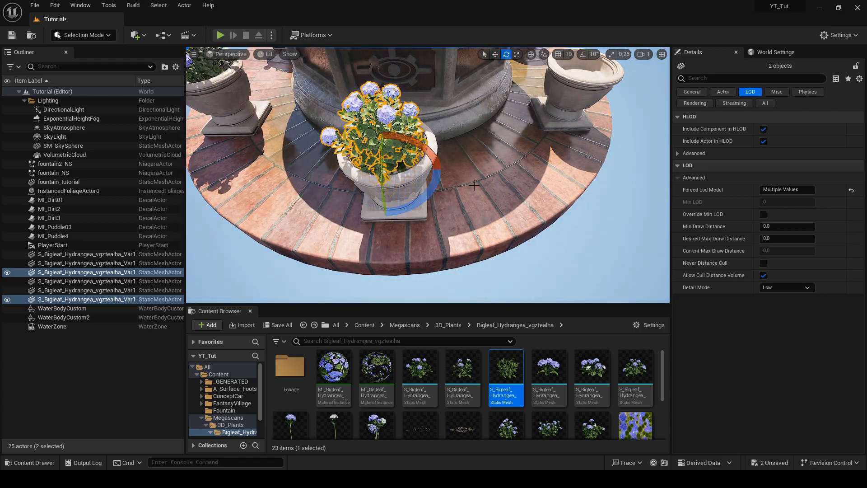
Duplicate the hydrangea pair into the fourth planter and frame it for rotating
key("w")
right_click_drag(456, 192, 407, 195)
left_click_drag(369, 188, 371, 185, "alt")
key("f")
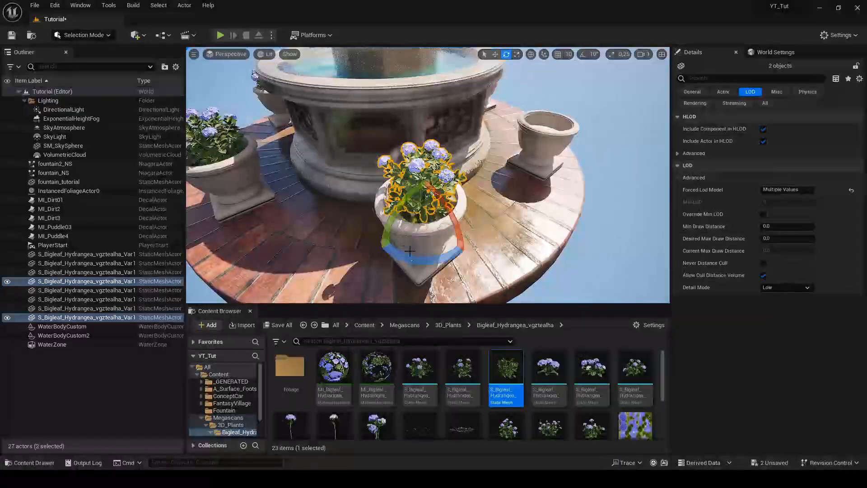
Place another copy of the hydrangea pair in the fifth planter and rotate it for variation
right_click_drag(407, 223, 369, 165)
left_click_drag(368, 165, 481, 217, "alt")
right_click_drag(482, 218, 506, 222)
key("e")
left_click_drag(367, 219, 380, 246)
right_click_drag(381, 246, 418, 246)
Fill the last empty planter with a copy of the hydrangea pair and turn it to a different angle
key("w")
left_click_drag(418, 246, 414, 250)
right_click_drag(414, 250, 416, 195)
left_click_drag(372, 175, 486, 284, "alt")
right_click_drag(383, 264, 406, 267)
key("e")
left_click_drag(384, 266, 409, 274)
Check the placement of the last planter's hydrangea pair, undo the stray selection change and deselect everything
right_click_drag(422, 233, 478, 182)
left_click(432, 176)
key("ctrl+z")
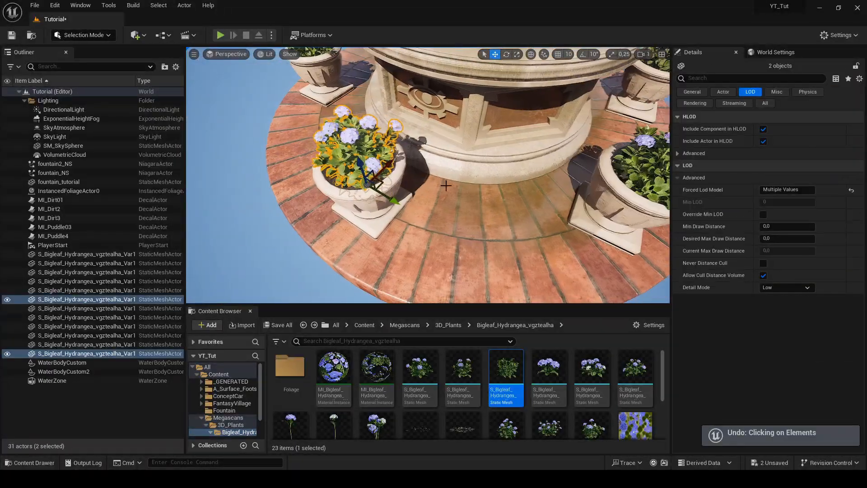
left_click(257, 207)
right_click_drag(257, 207, 278, 203)
key("Escape")
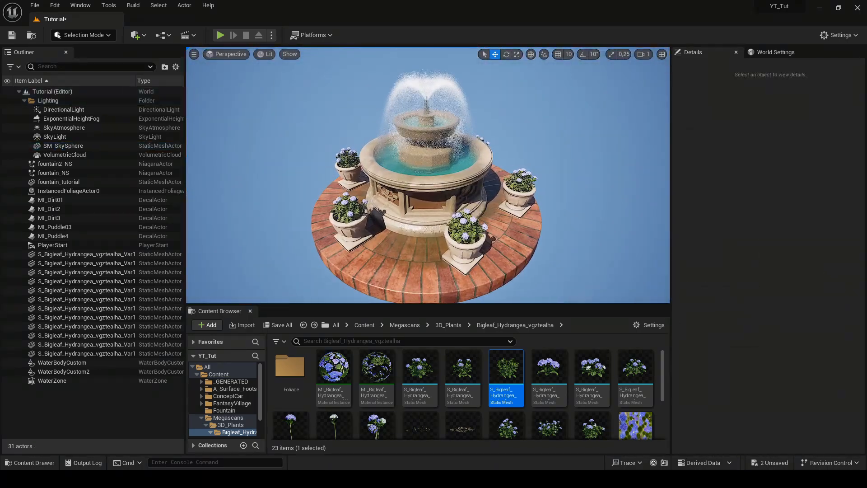
Open the mask texture T_Puddle01_MSK from the MI_Puddle03 decal's parent material and set its Brightness to 0.5
left_click(68, 227)
double_click(770, 250)
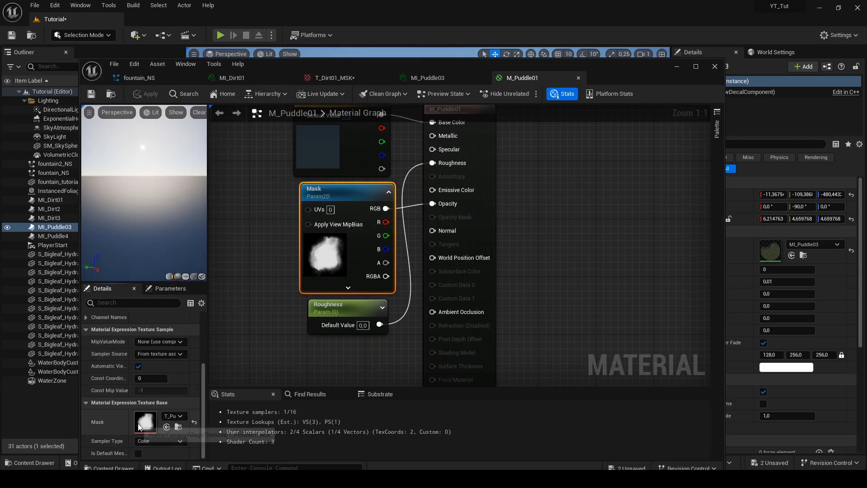
double_click(139, 426)
left_click_drag(632, 43, 226, 44)
type("0,5")
key("Return")
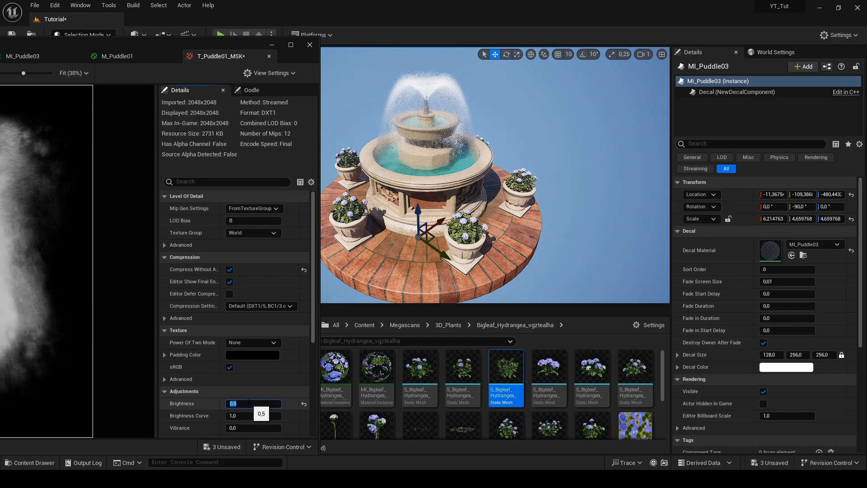
Fine-tune the puddle mask texture's Brightness to 0.65, save the texture and minimise its editor
type("0,65")
key("Return")
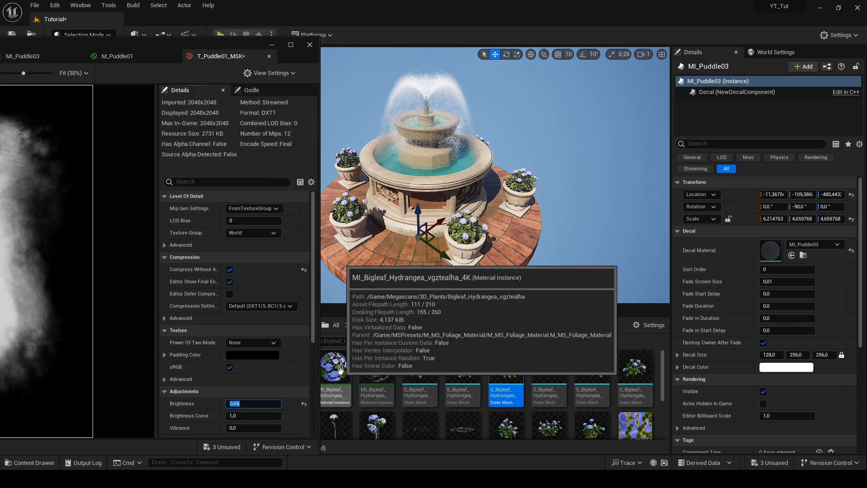
type("0,6")
key("Return")
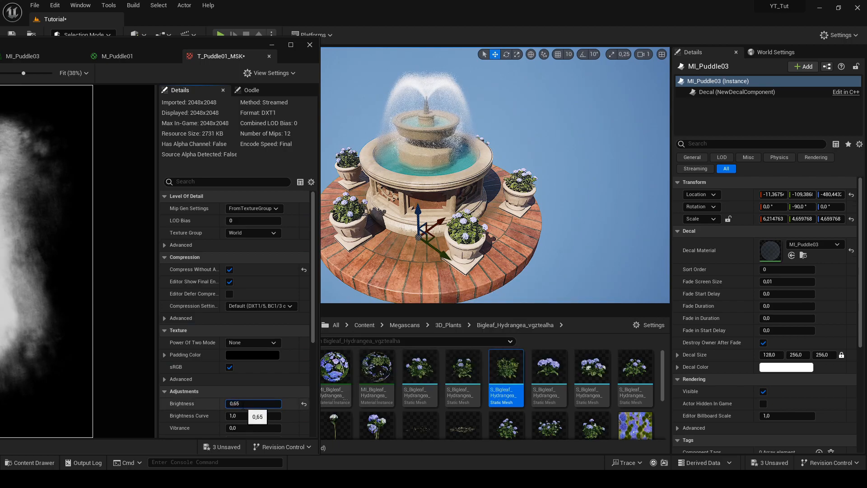
key("BackSpace")
type("7")
key("Return")
type("6")
key("Return")
key("ctrl+s")
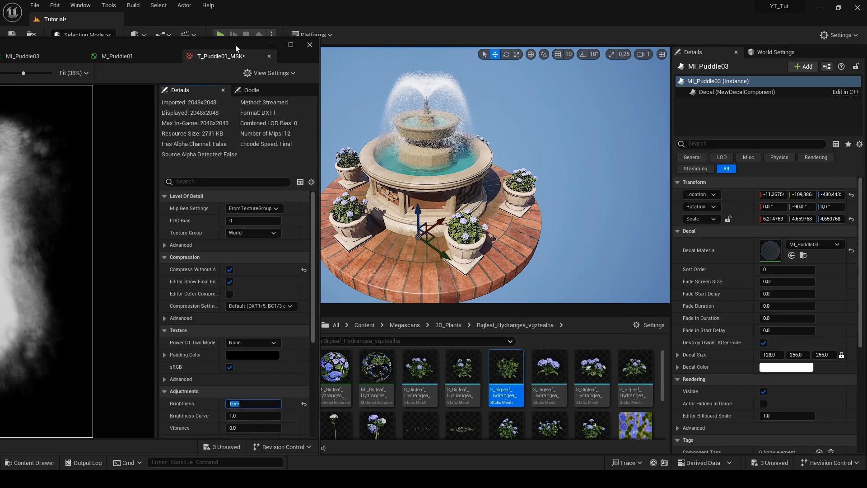
left_click(271, 45)
Examine the whole fountain with its planters and softened puddle decals from several angles and distances
left_click(280, 135)
key("Escape")
key("a")
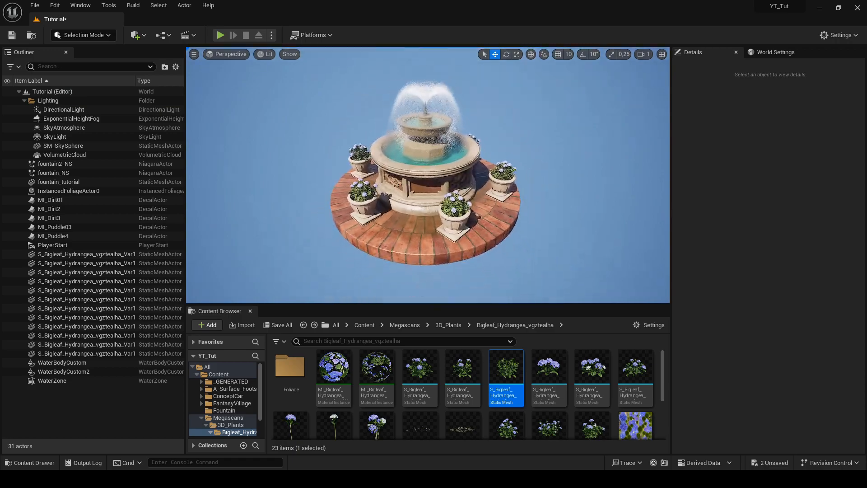
key("w")
key("a")
key("s")
key("s")
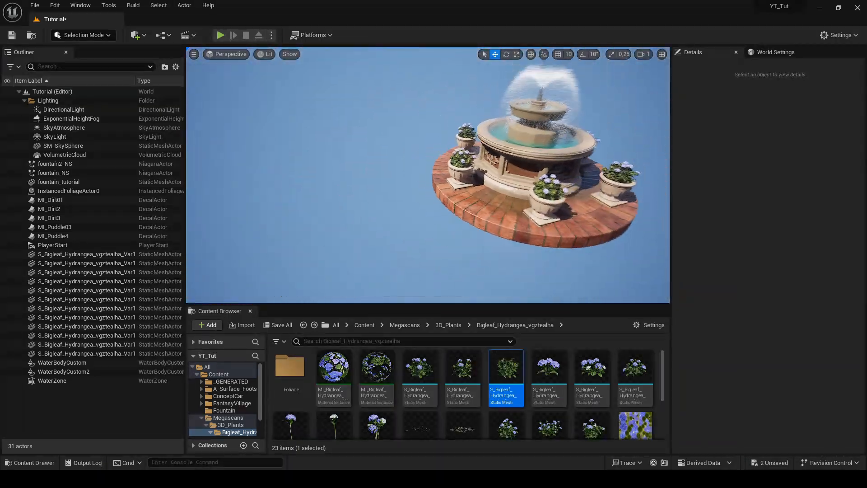
key("w")
key("s")
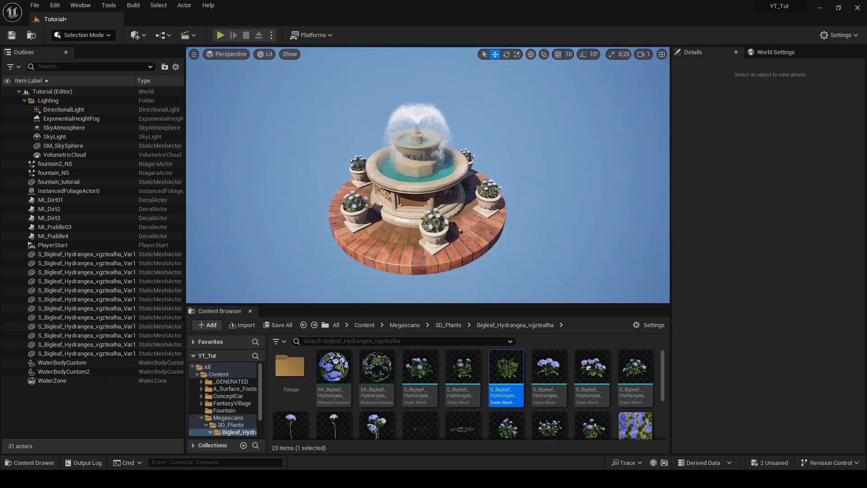
key("w")
key("d")
key("s")
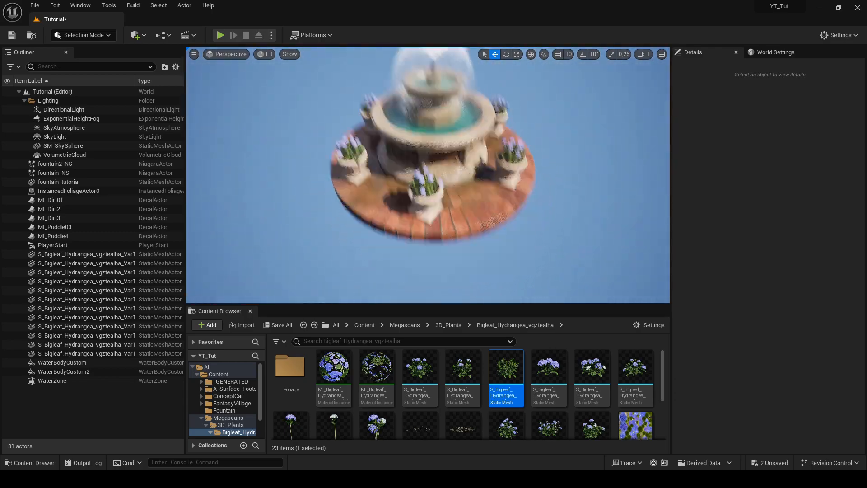